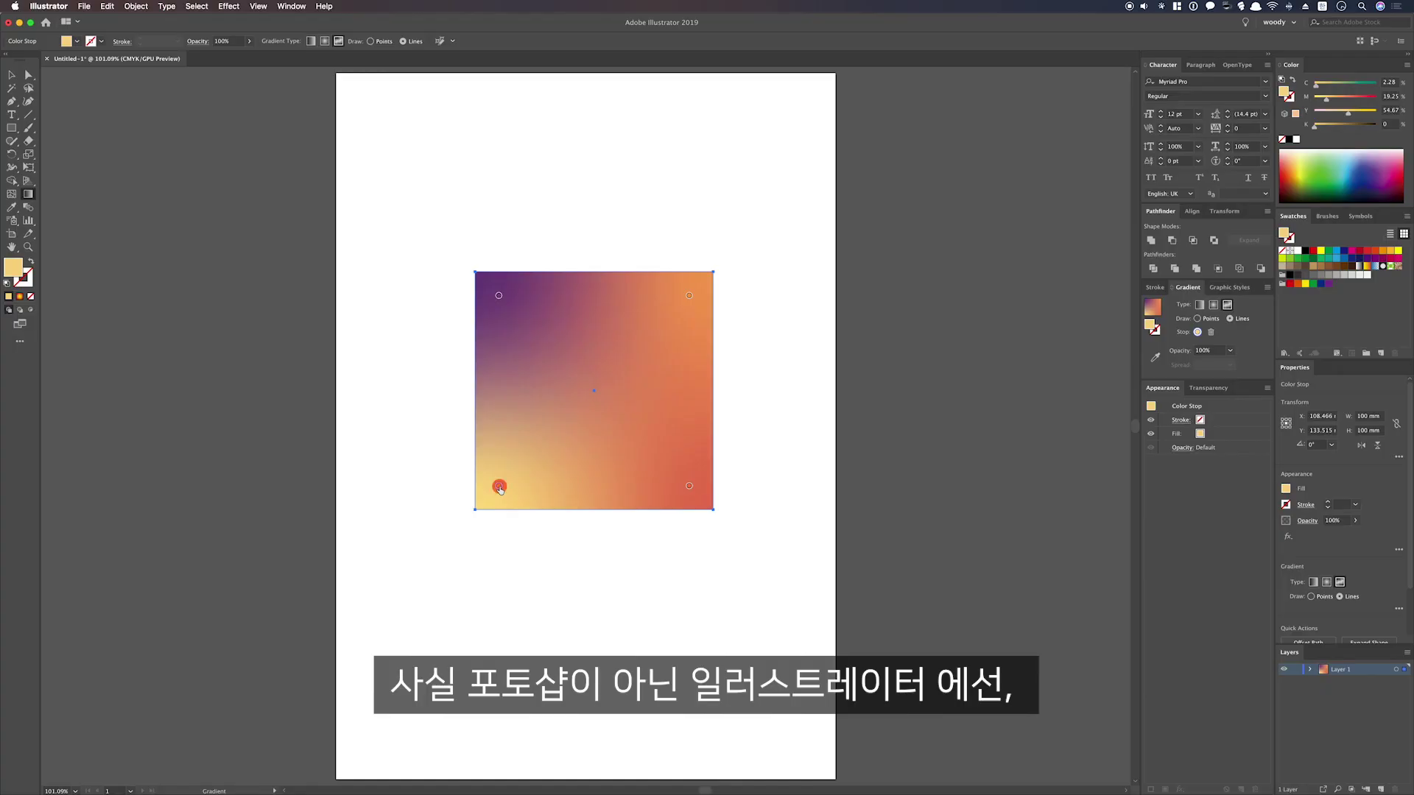
# Place a curving chain of free-form gradient stops from an existing stop across the square's middle.
pyautogui.click(499, 487)
pyautogui.click(569, 480)
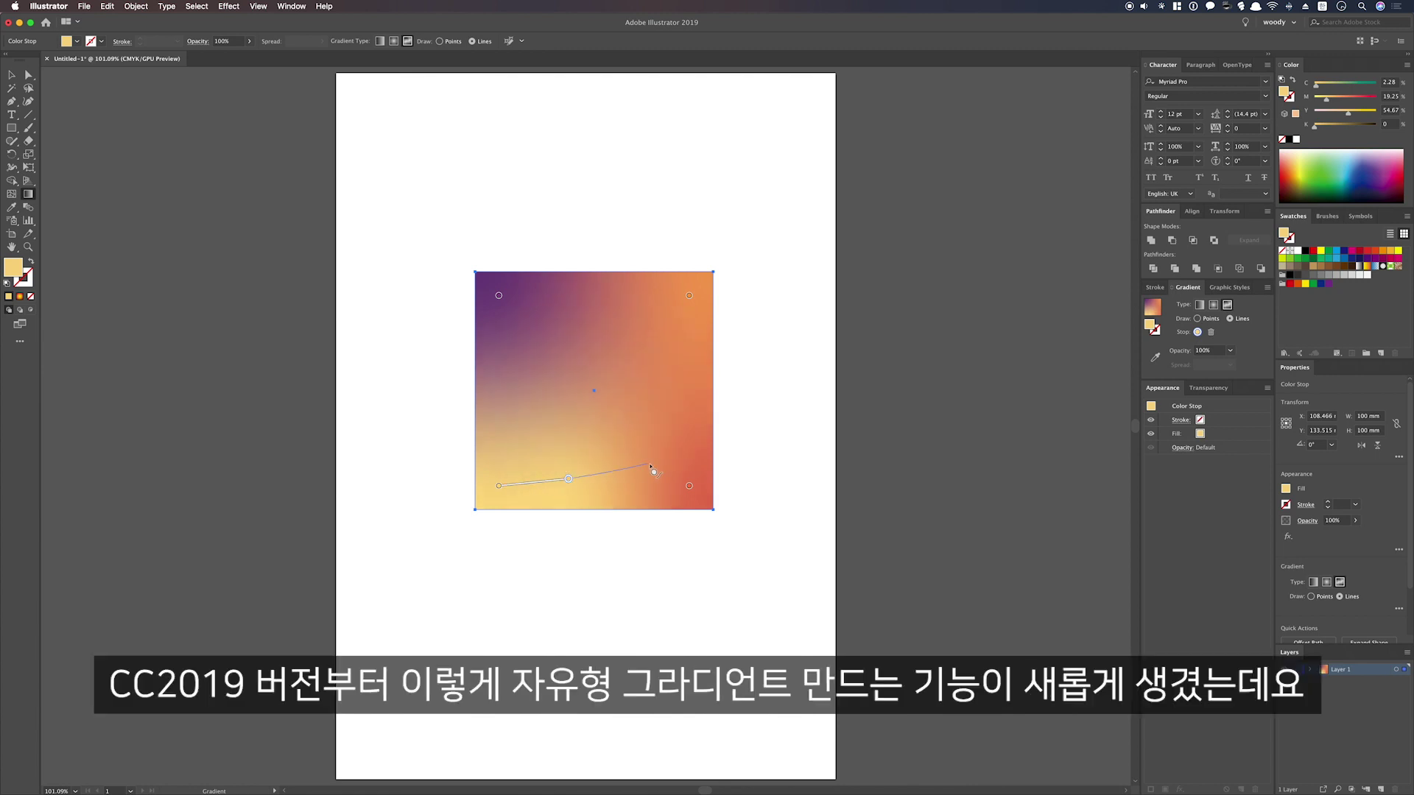
pyautogui.click(649, 464)
pyautogui.click(626, 408)
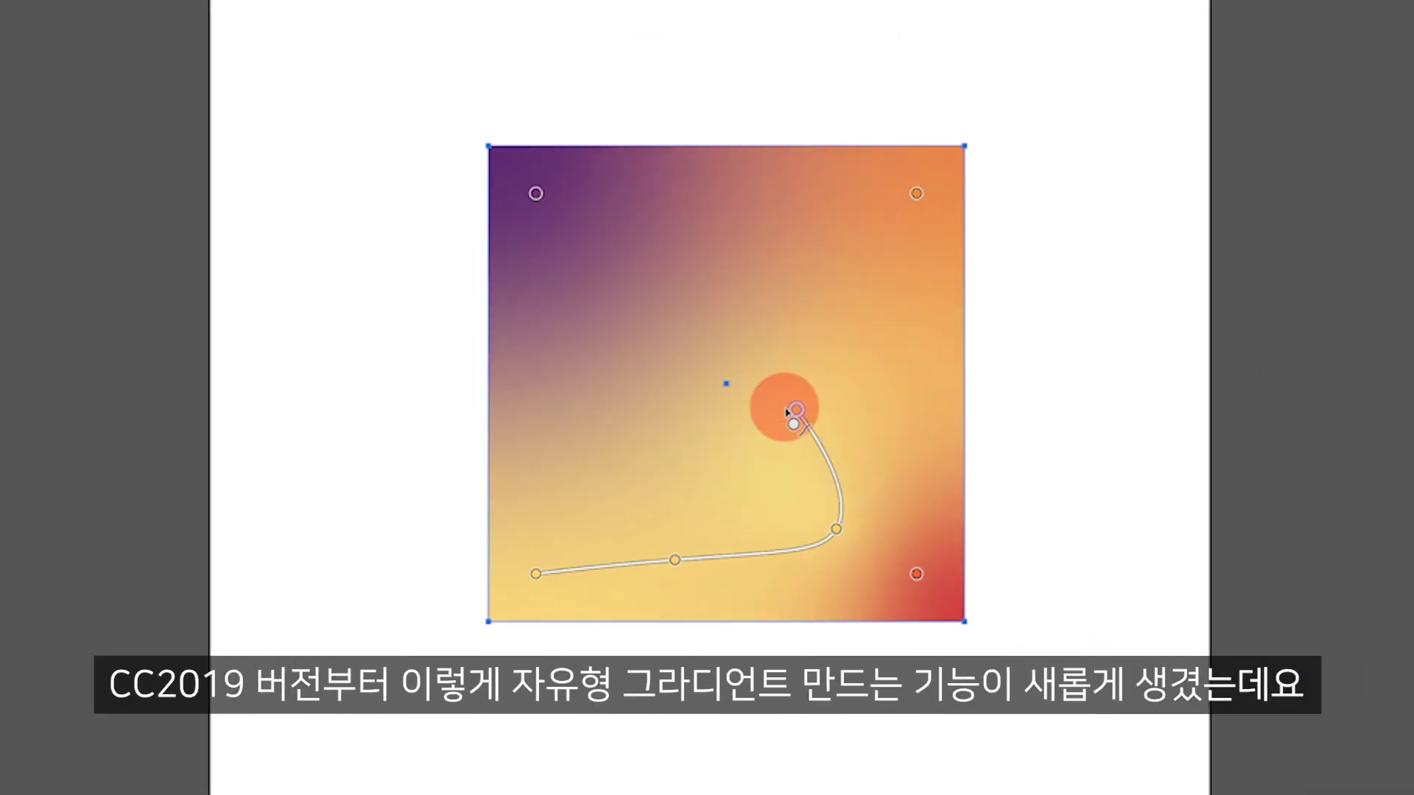
pyautogui.click(826, 360)
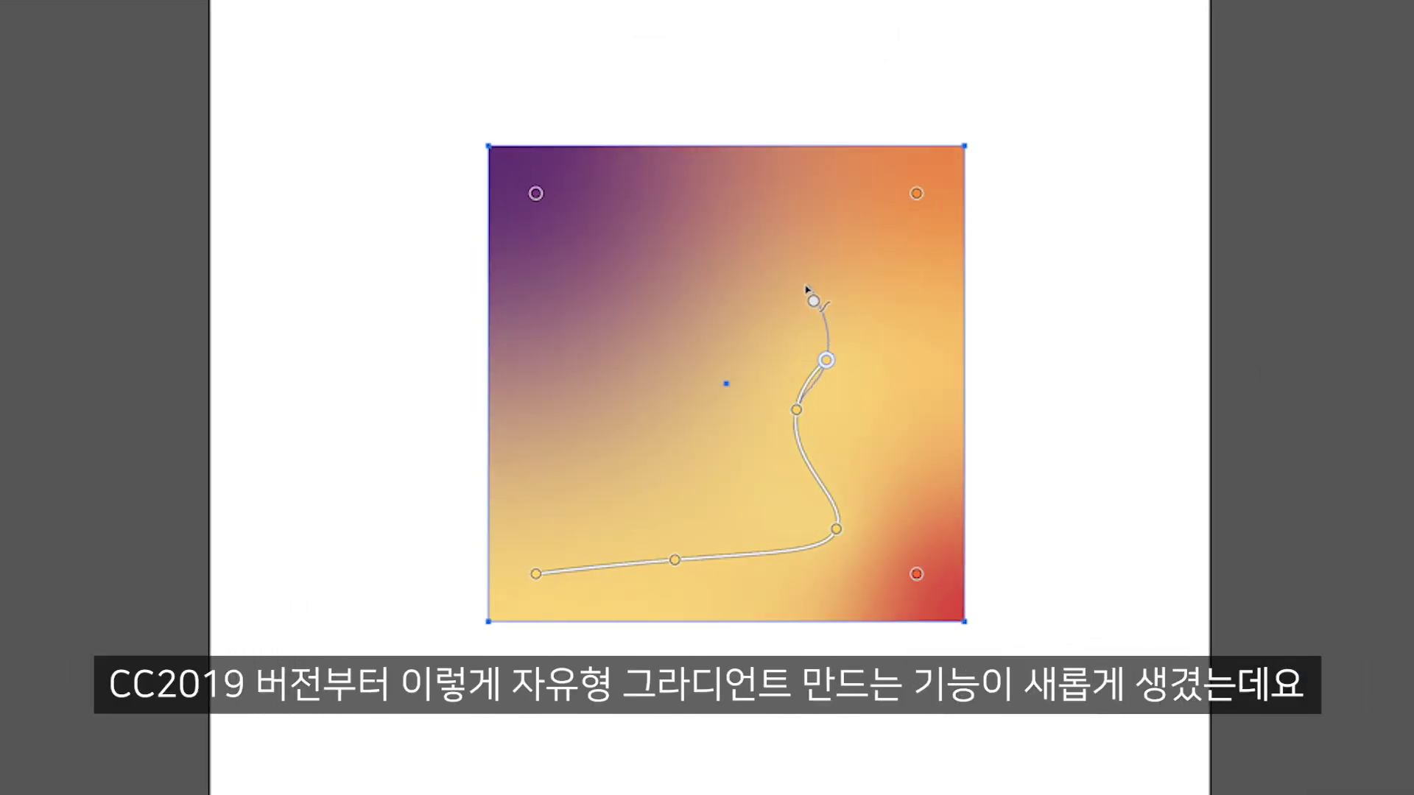
pyautogui.click(769, 266)
pyautogui.click(685, 289)
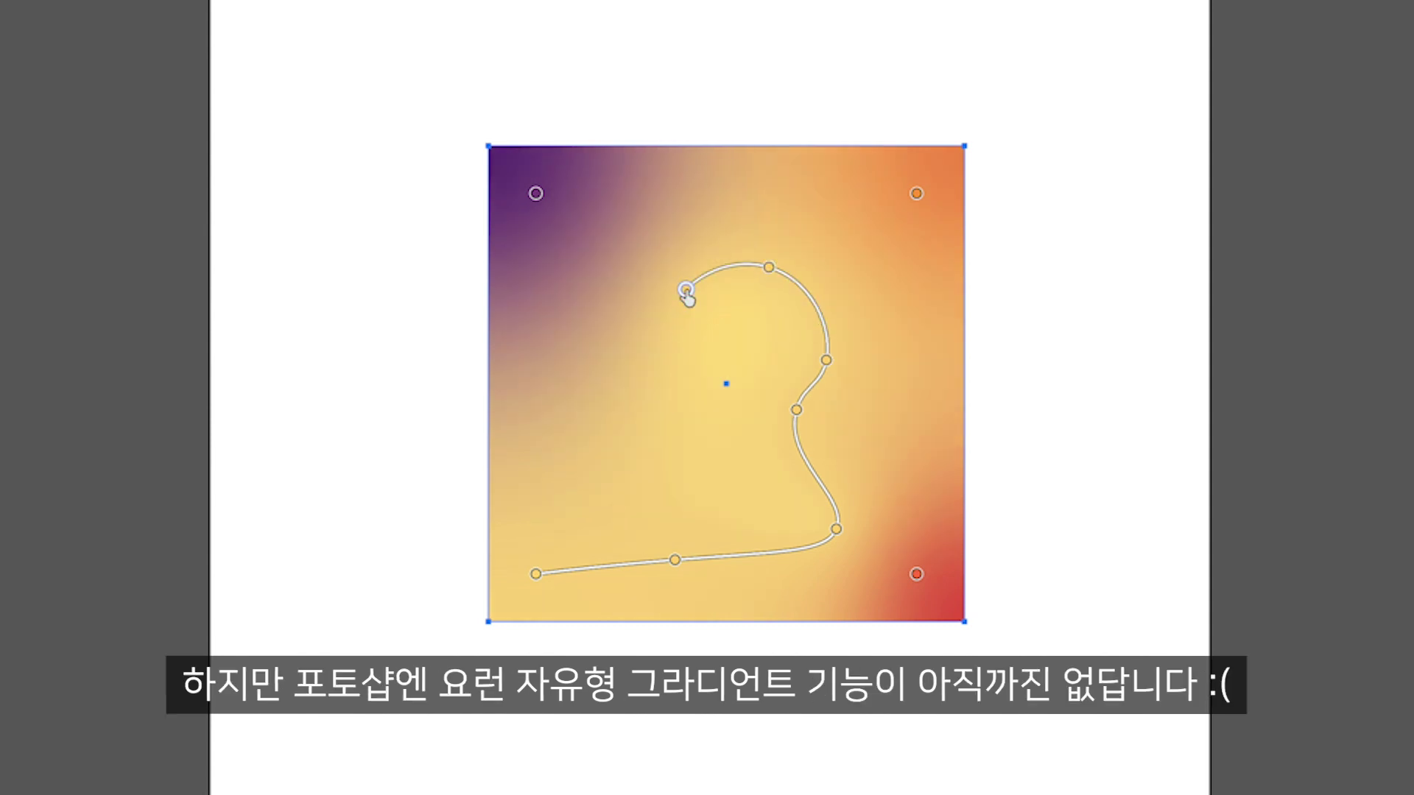
pyautogui.click(632, 366)
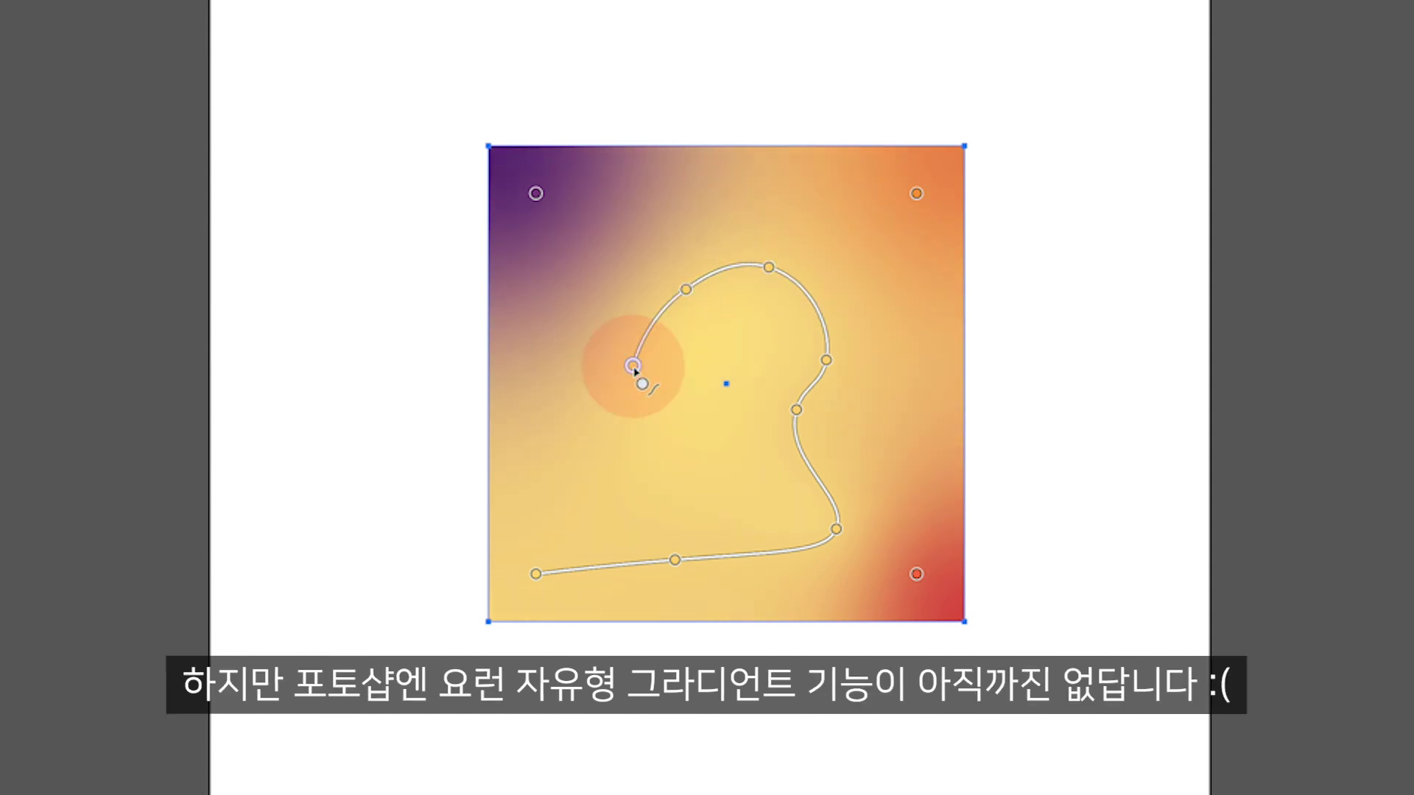
pyautogui.click(681, 420)
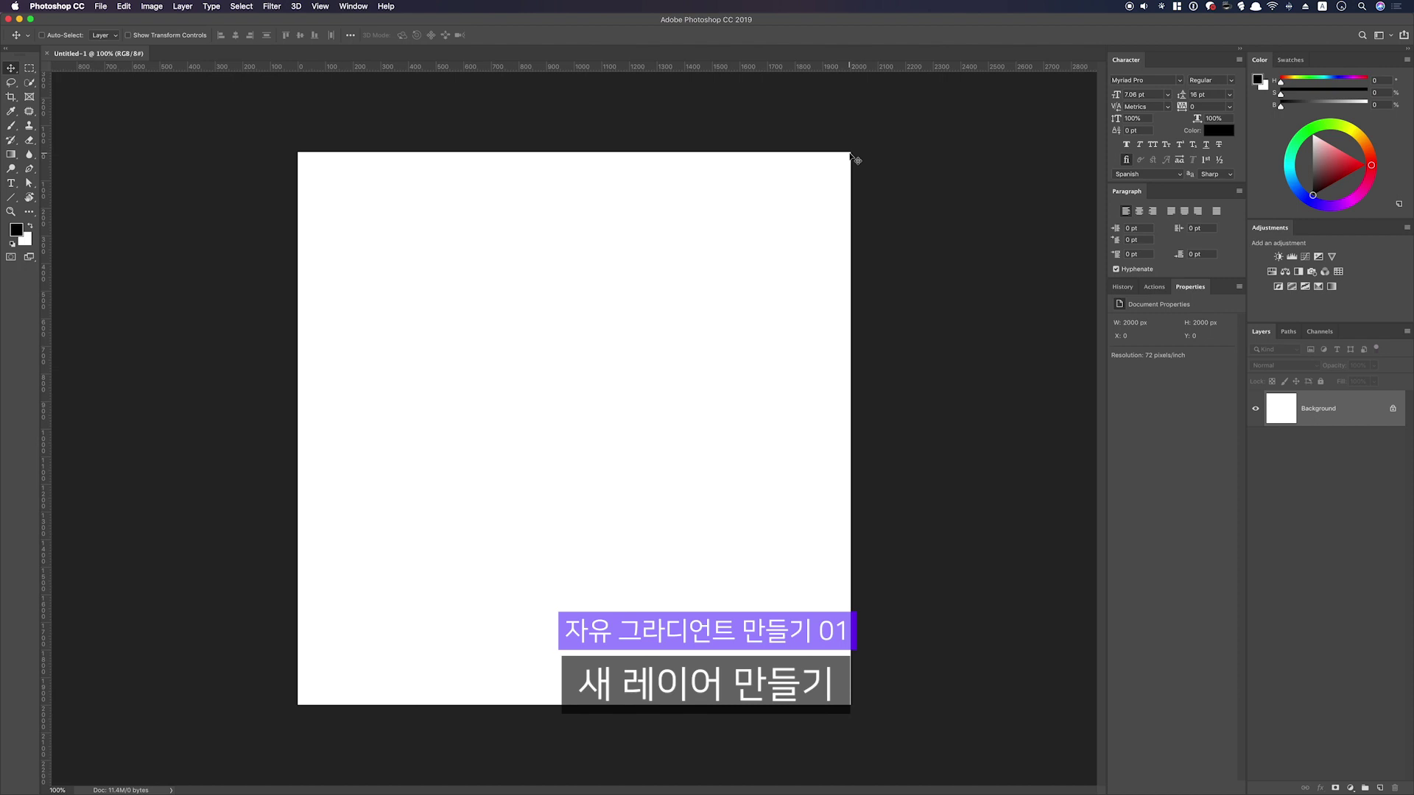
# Cancel the New Document dialog and add an empty Layer 1 above the Background.
pyautogui.press('super+n')
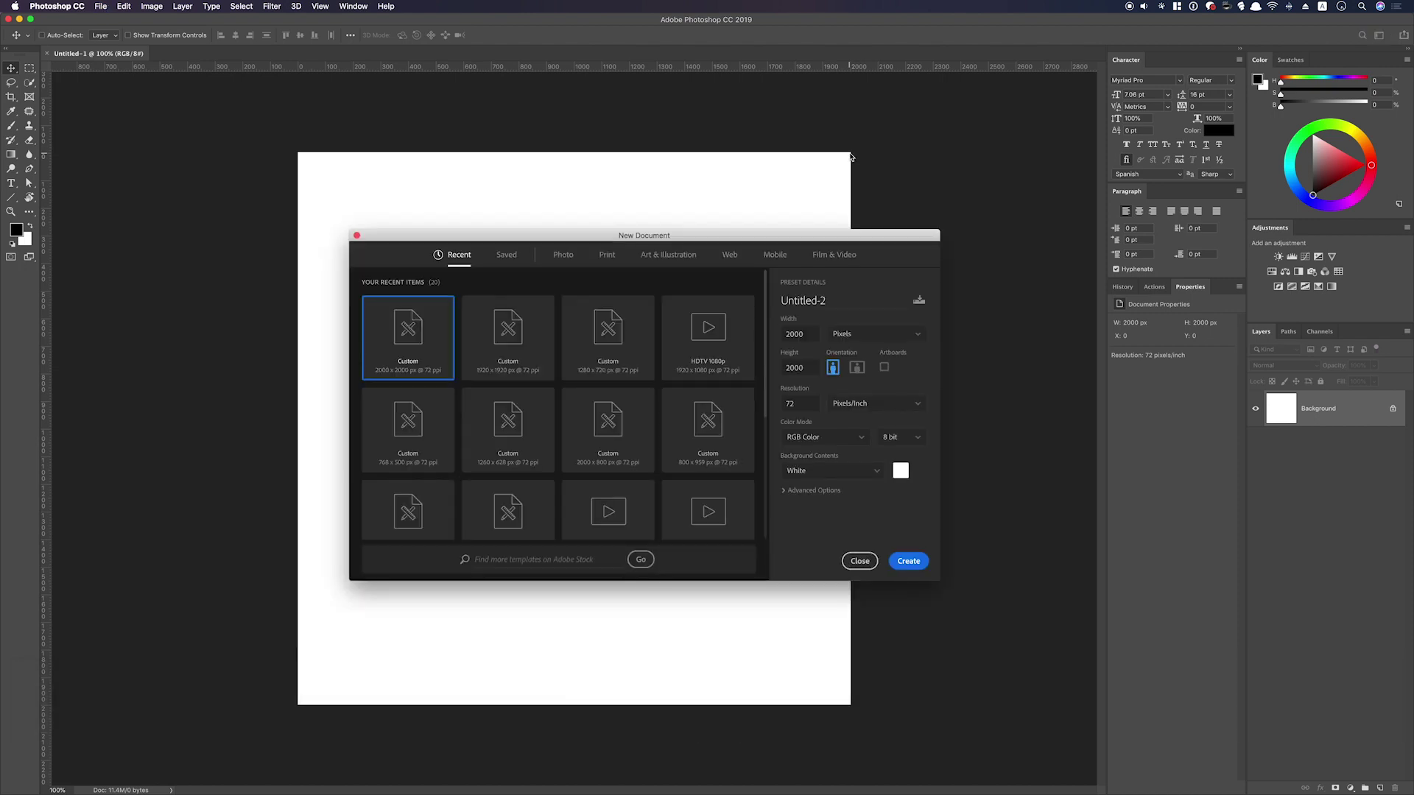
pyautogui.press('Escape')
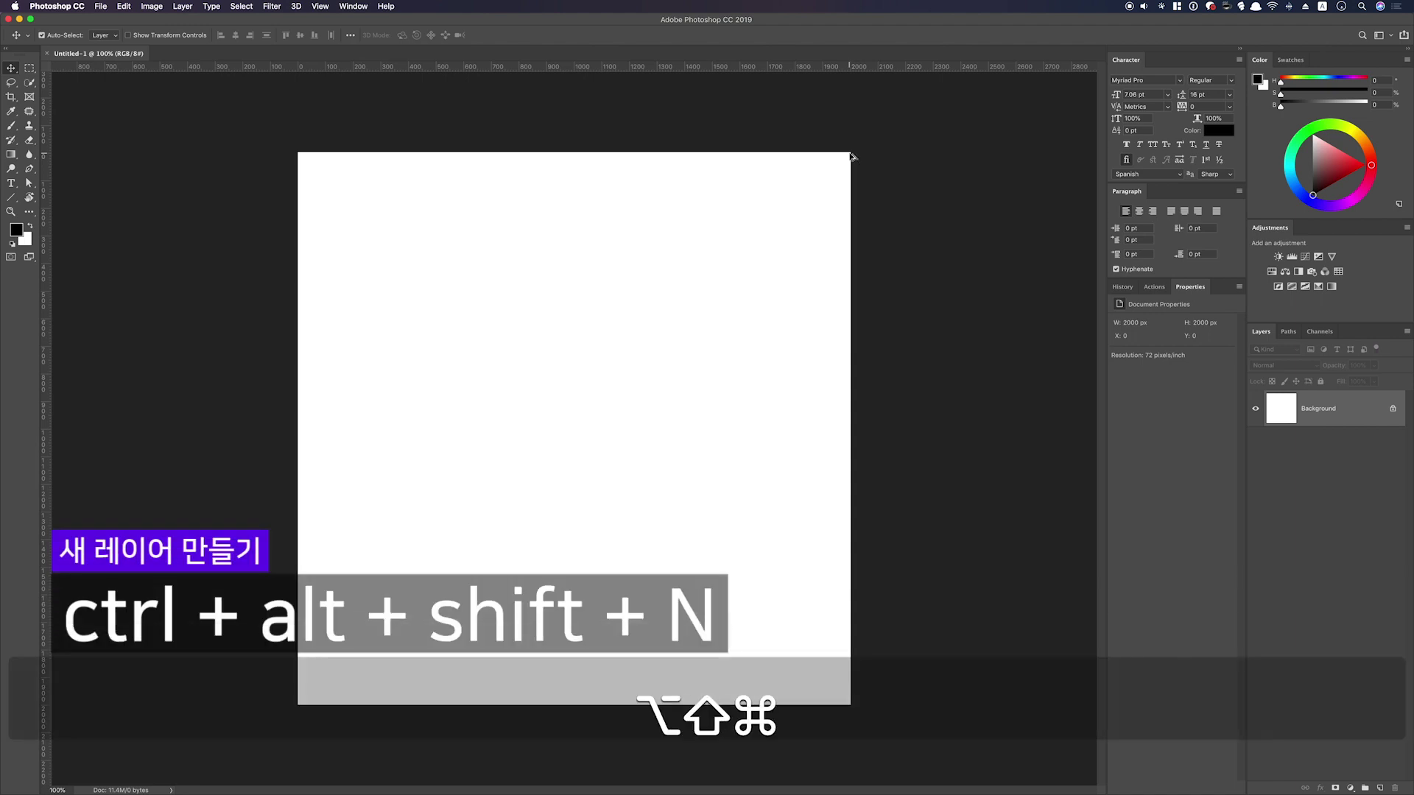
pyautogui.press('super+alt+shift+n')
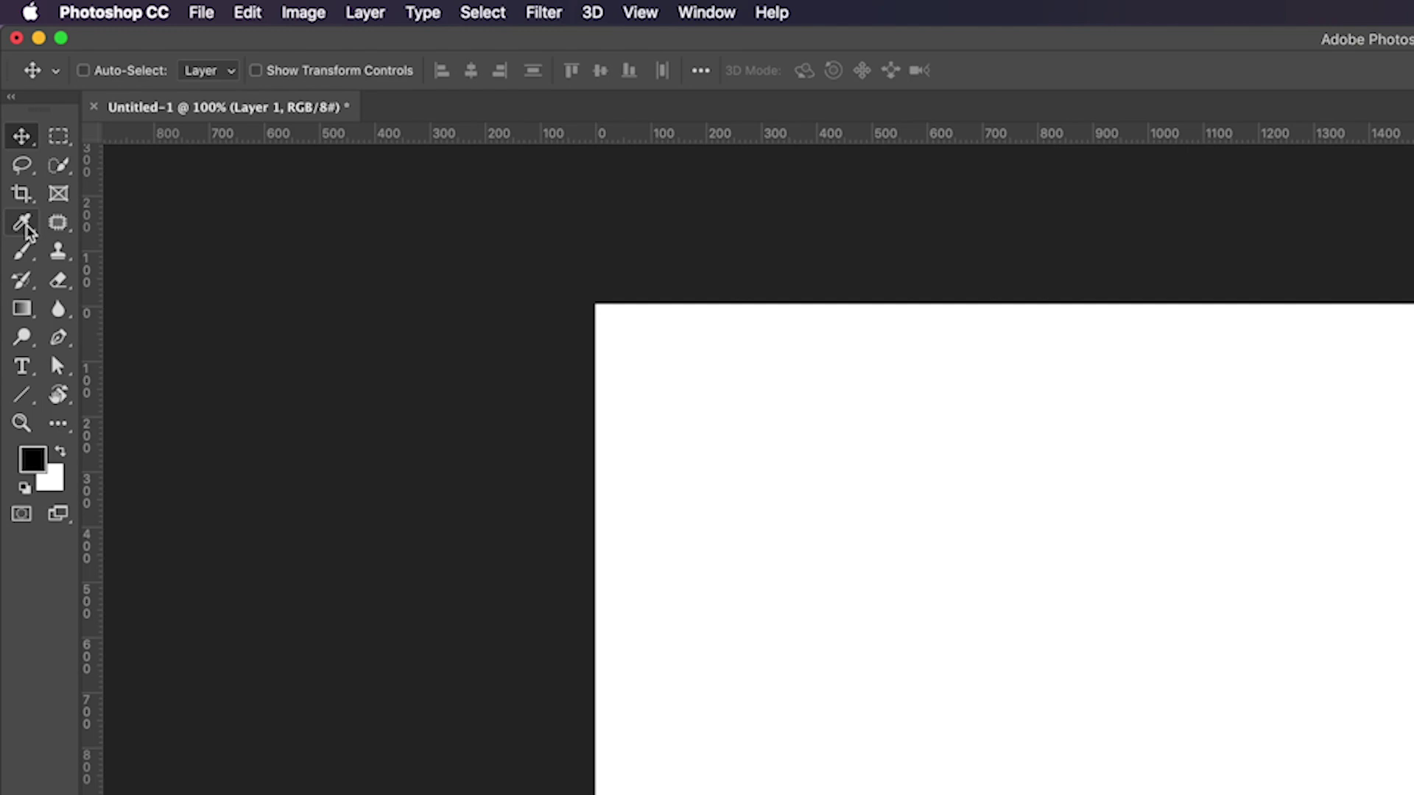
# Paint a large blue (#0099fa) blob in the top-left with the Brush tool.
pyautogui.click(11, 126)
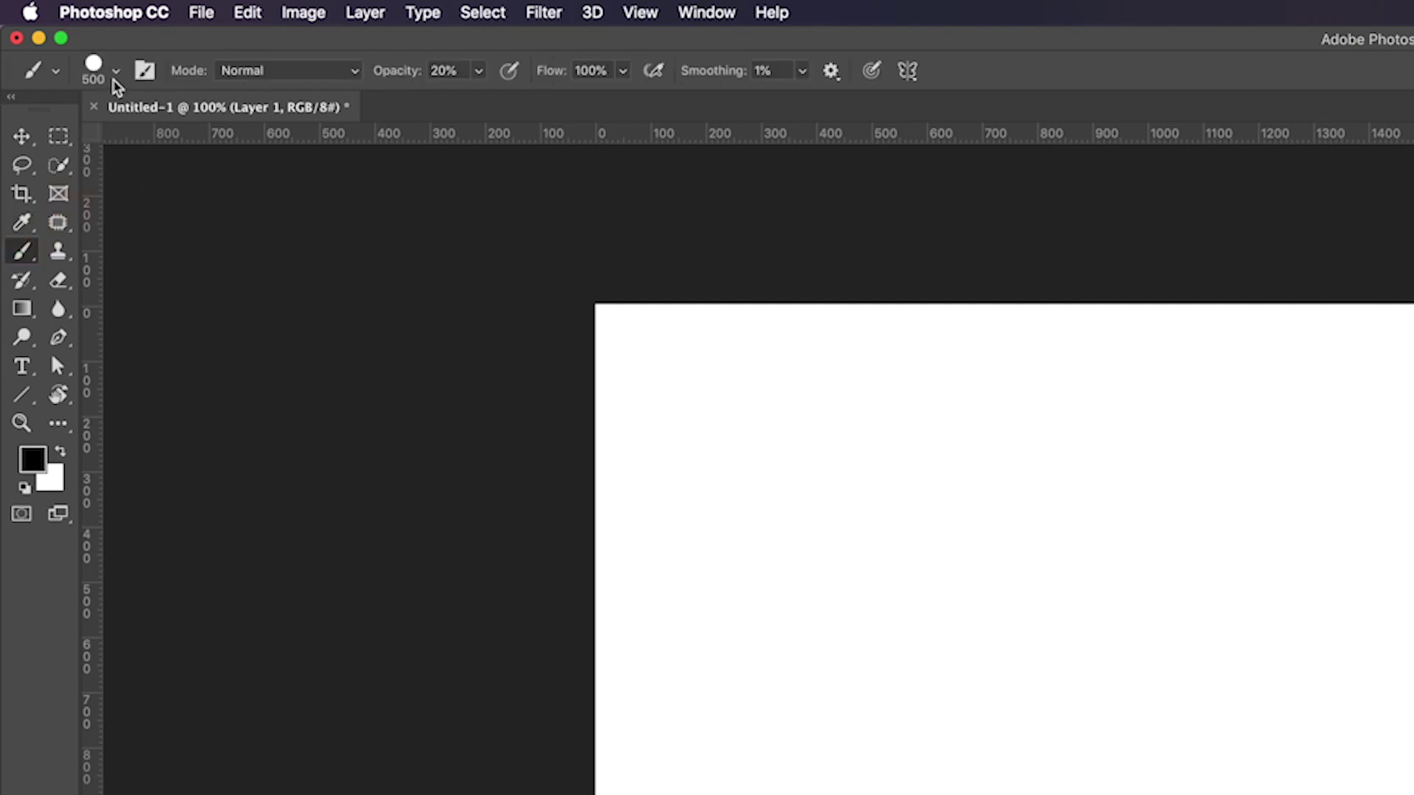
pyautogui.click(116, 71)
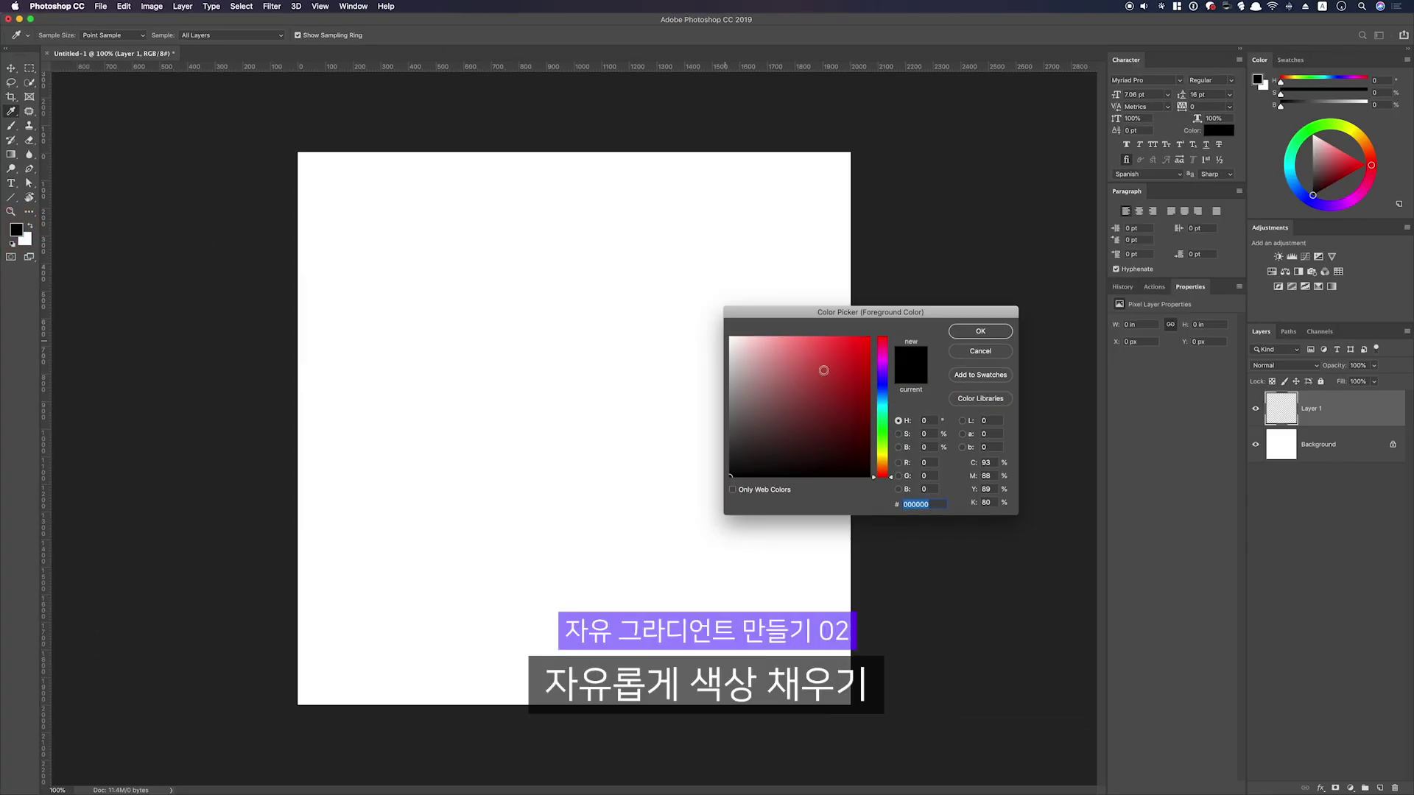
pyautogui.write('0099fa')
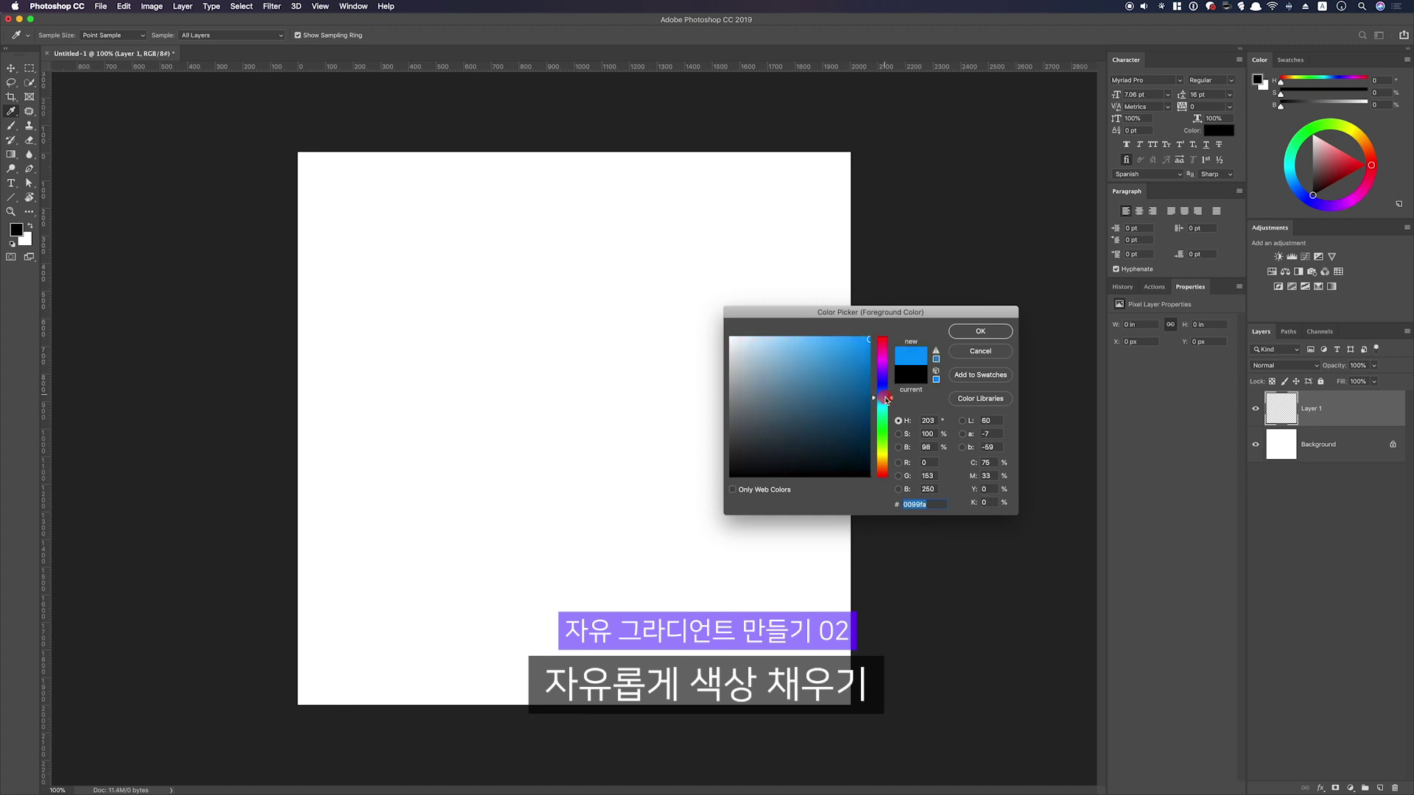
pyautogui.click(964, 339)
pyautogui.press('b')
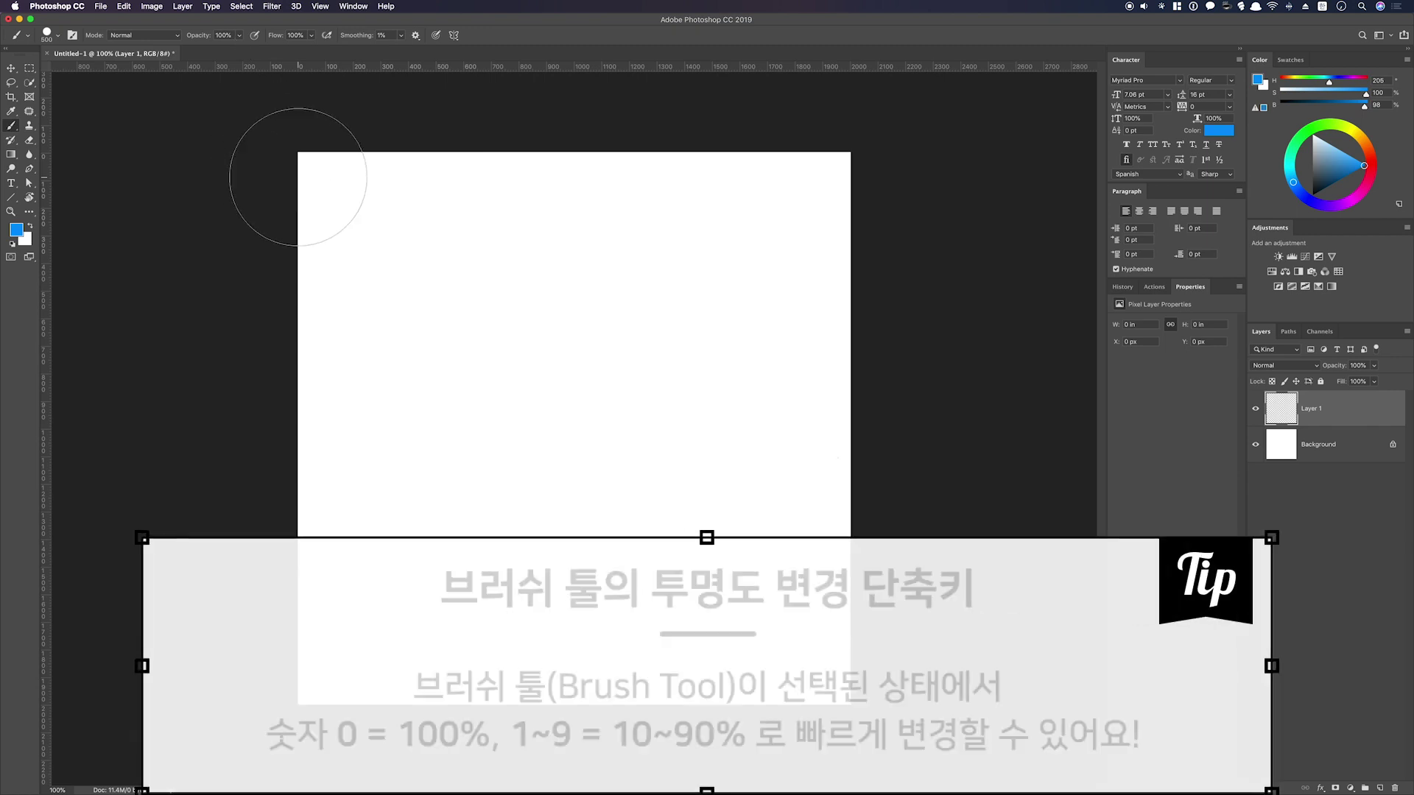
pyautogui.moveTo(317, 174)
pyautogui.mouseDown()
pyautogui.moveTo(401, 196)
pyautogui.moveTo(479, 287)
pyautogui.moveTo(426, 306)
pyautogui.moveTo(354, 266)
pyautogui.mouseUp()
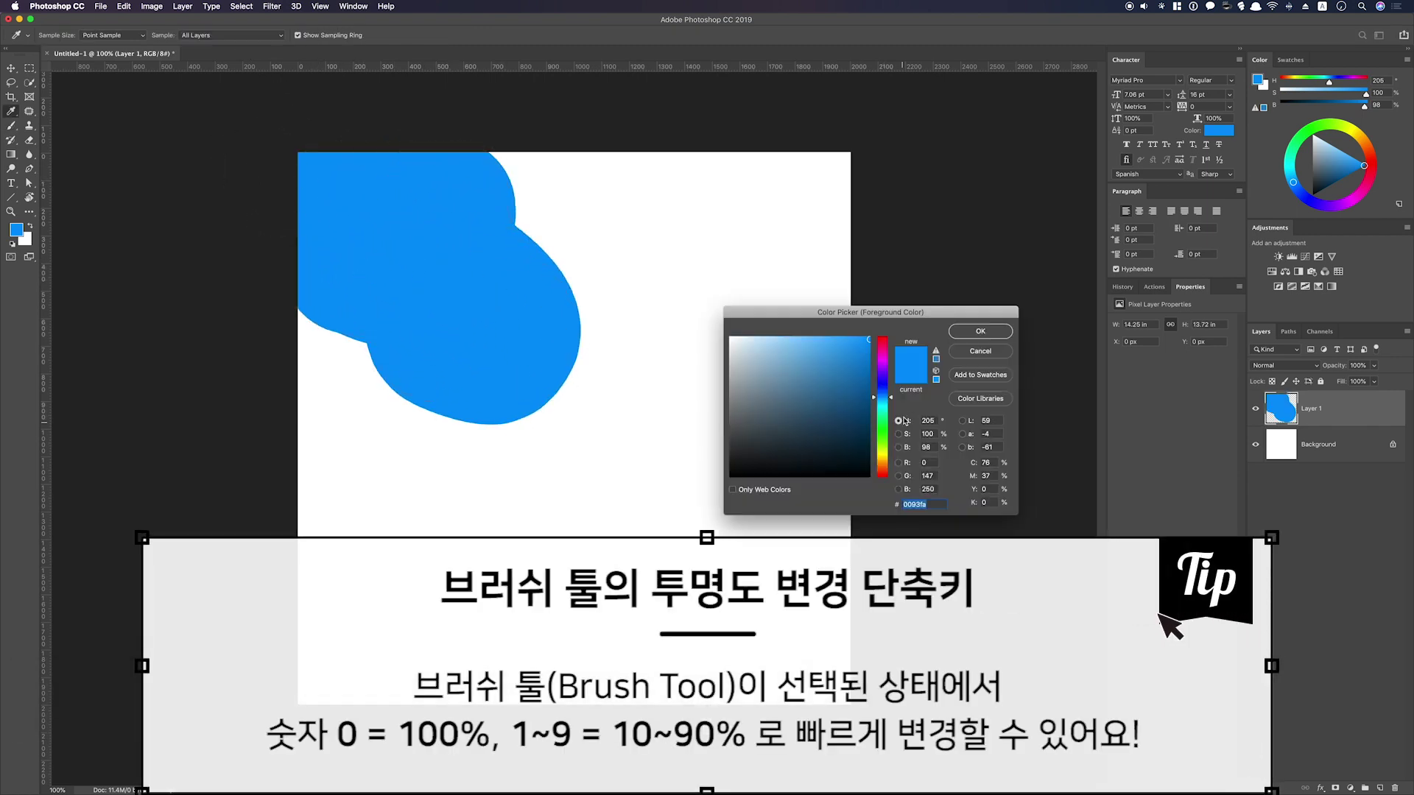
# Paint a cyan blob over the left and lower canvas and a green blob across the lower right.
pyautogui.click(883, 405)
pyautogui.click(980, 331)
pyautogui.press('b')
pyautogui.moveTo(323, 339)
pyautogui.mouseDown()
pyautogui.moveTo(515, 442)
pyautogui.moveTo(571, 596)
pyautogui.moveTo(429, 521)
pyautogui.moveTo(318, 518)
pyautogui.moveTo(492, 675)
pyautogui.moveTo(318, 609)
pyautogui.moveTo(340, 638)
pyautogui.mouseUp()
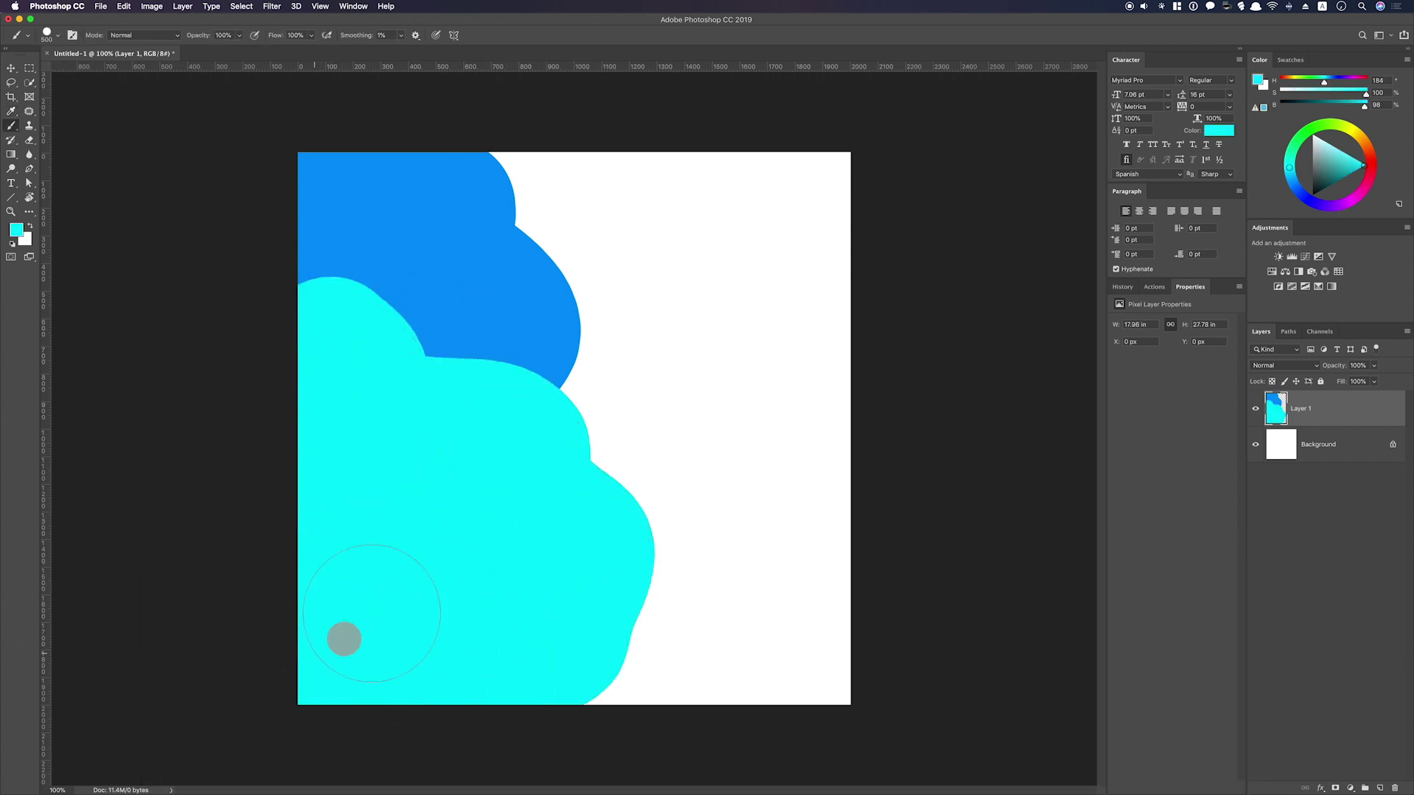
pyautogui.press('y')
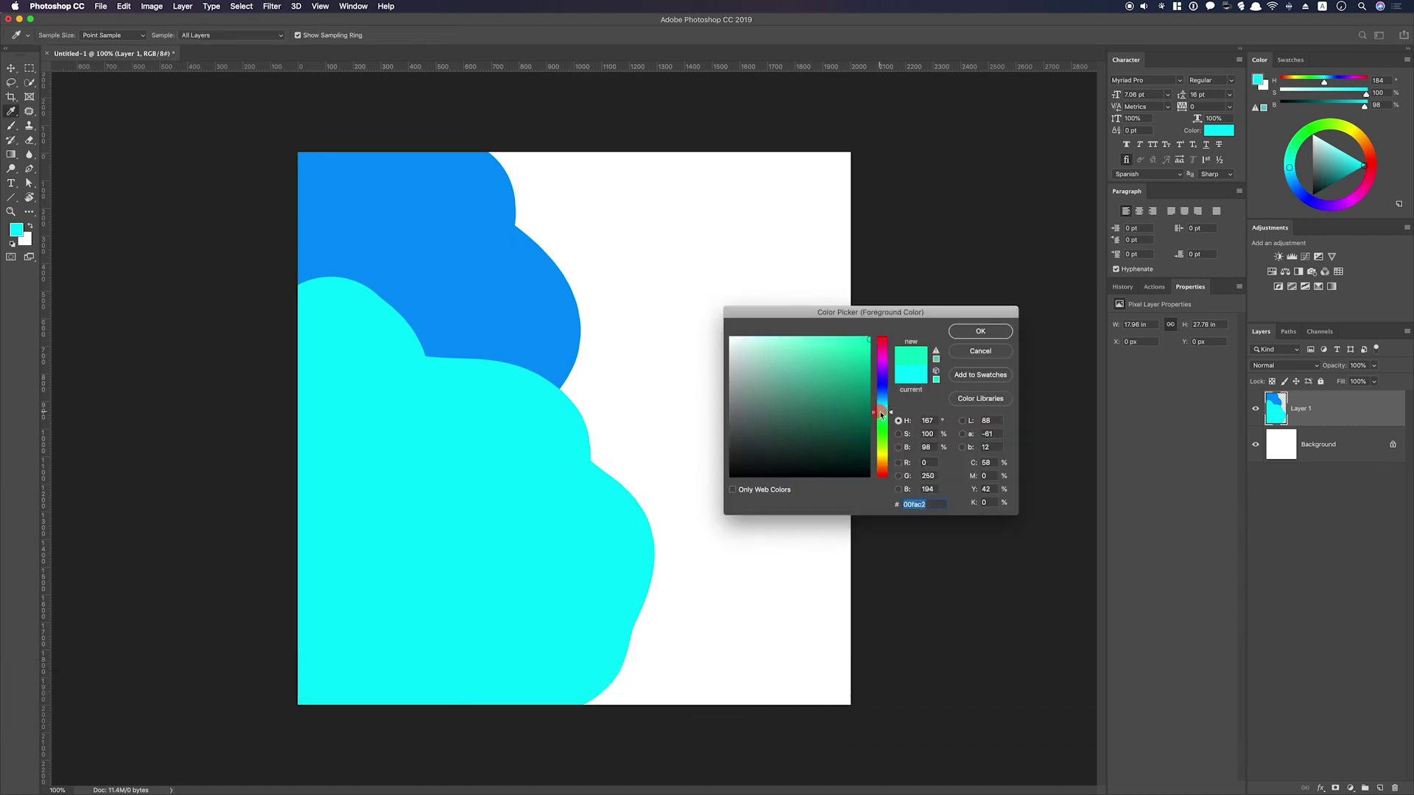
pyautogui.click(966, 336)
pyautogui.moveTo(827, 659)
pyautogui.mouseDown()
pyautogui.moveTo(666, 667)
pyautogui.moveTo(663, 544)
pyautogui.moveTo(600, 410)
pyautogui.moveTo(706, 511)
pyautogui.moveTo(788, 474)
pyautogui.moveTo(829, 349)
pyautogui.moveTo(780, 385)
pyautogui.mouseUp()
# Paint a large yellow blob across the top of the canvas.
pyautogui.press('y')
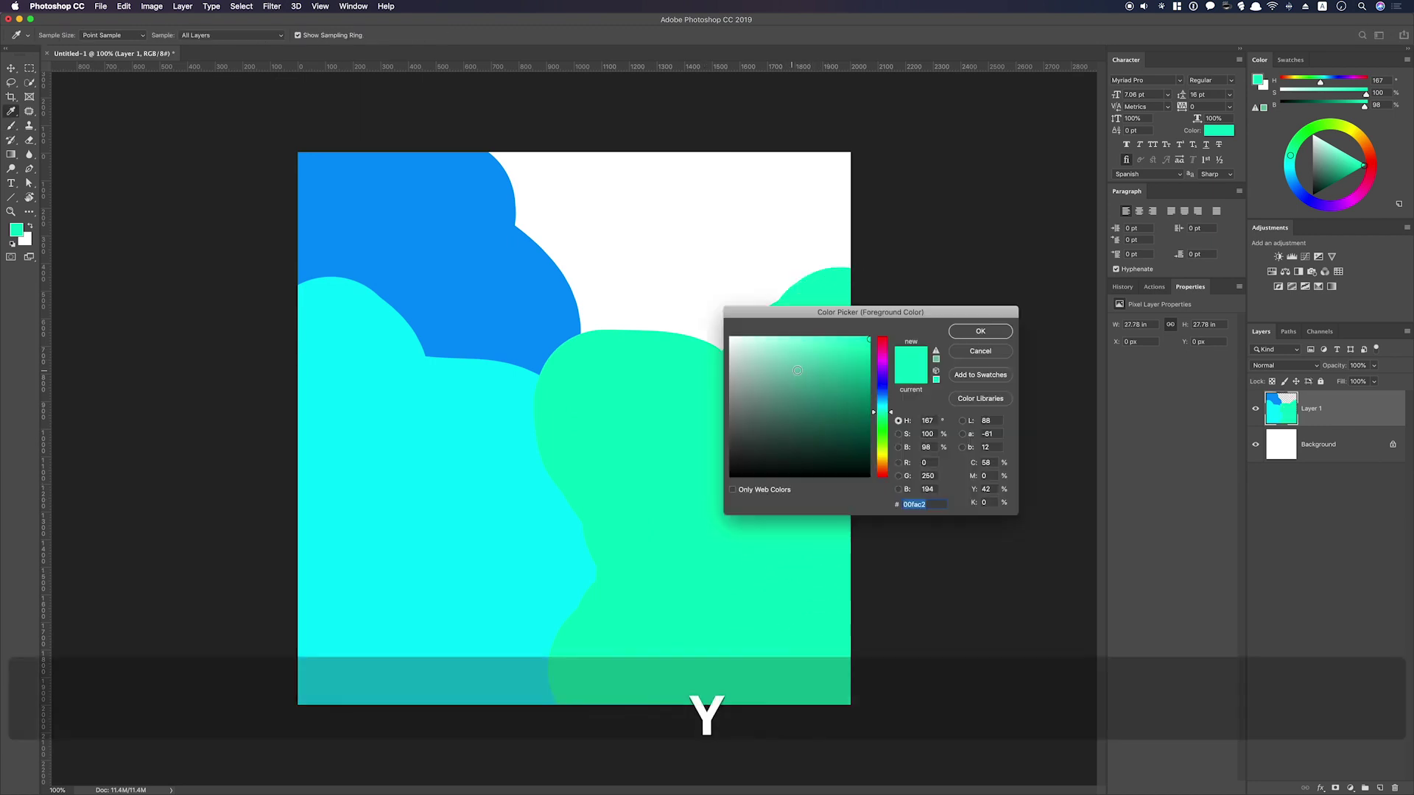
pyautogui.click(886, 424)
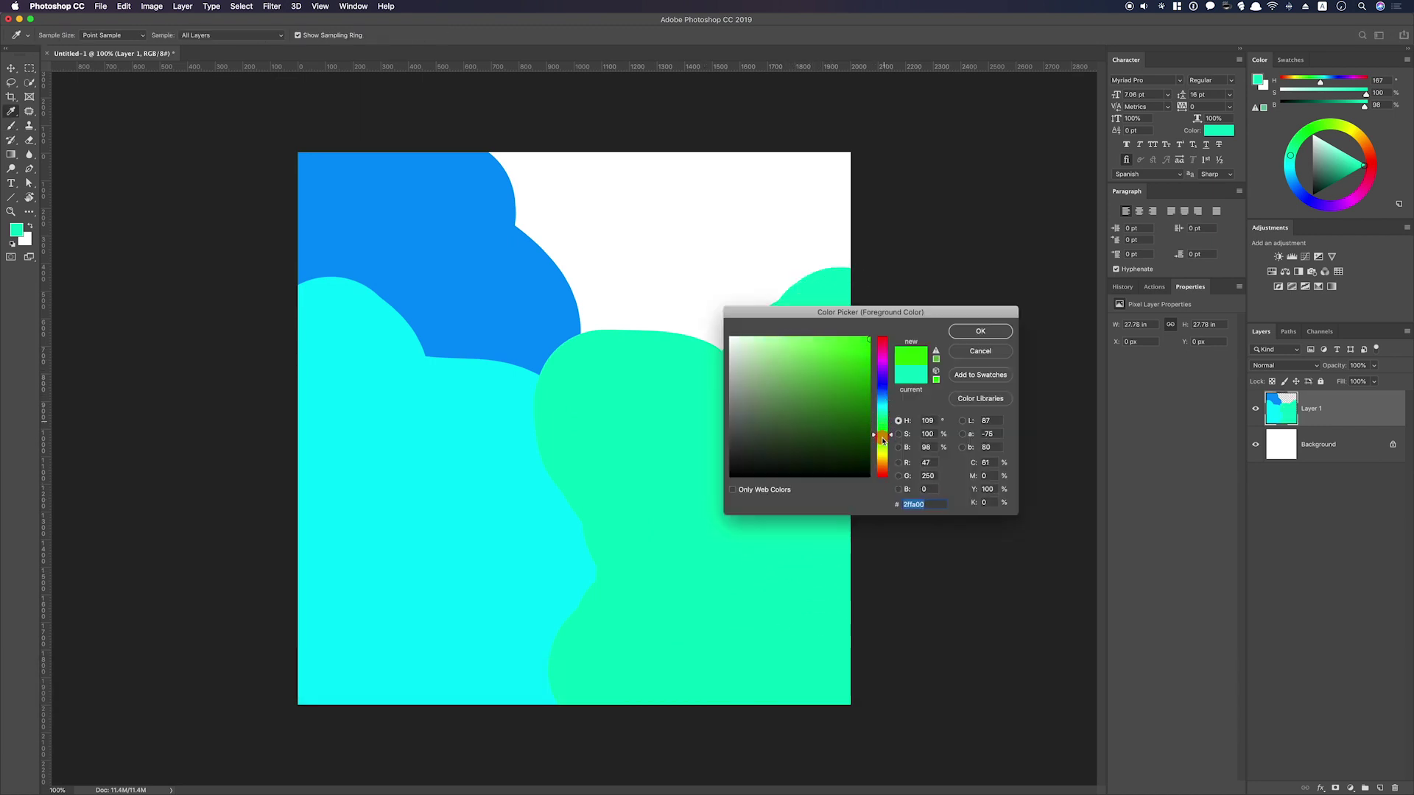
pyautogui.moveTo(883, 440); pyautogui.dragTo(884, 457)
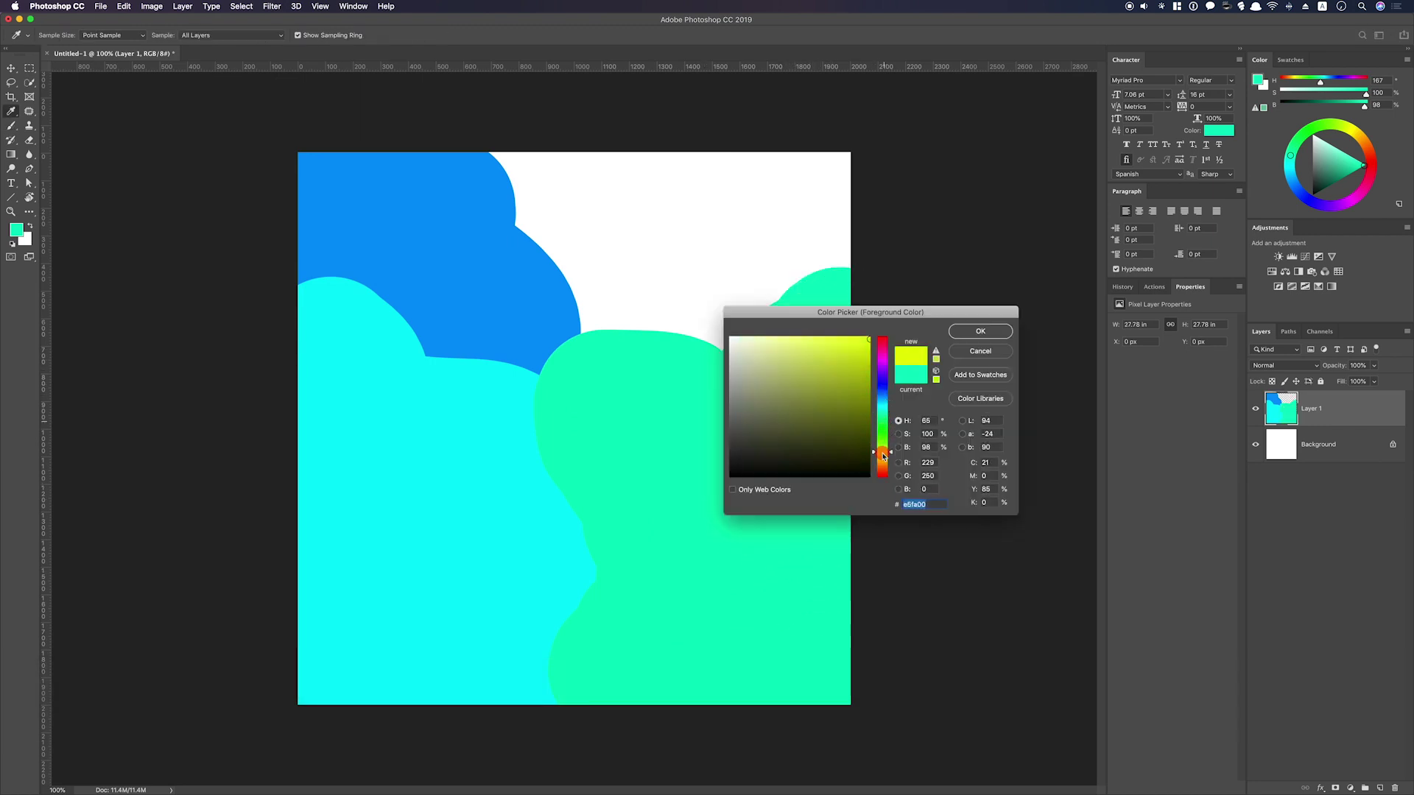
pyautogui.click(980, 333)
pyautogui.moveTo(839, 180)
pyautogui.mouseDown()
pyautogui.moveTo(598, 243)
pyautogui.moveTo(844, 162)
pyautogui.mouseUp()
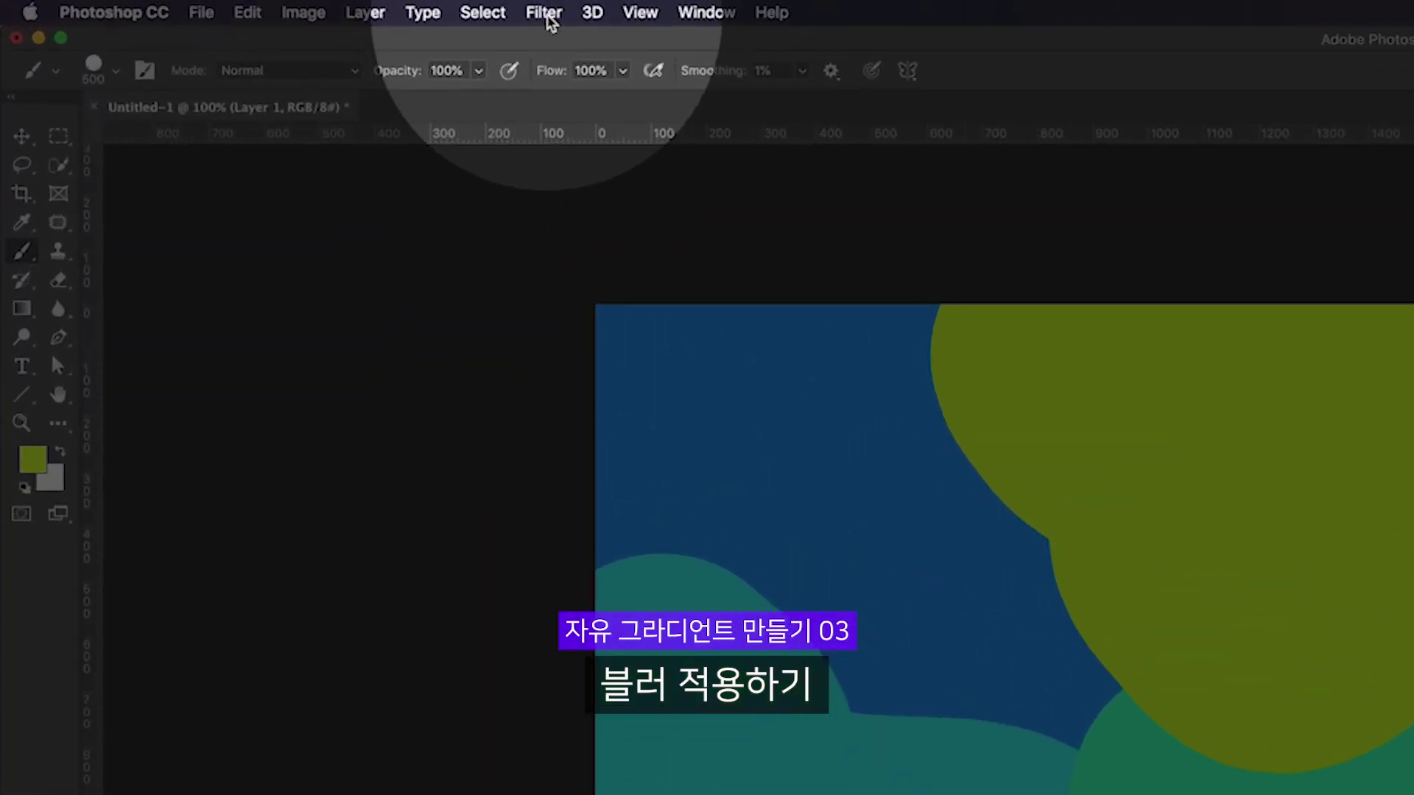
# Apply a Gaussian Blur with a 144.2-pixel radius to the colour blobs on Layer 1.
pyautogui.click(271, 7)
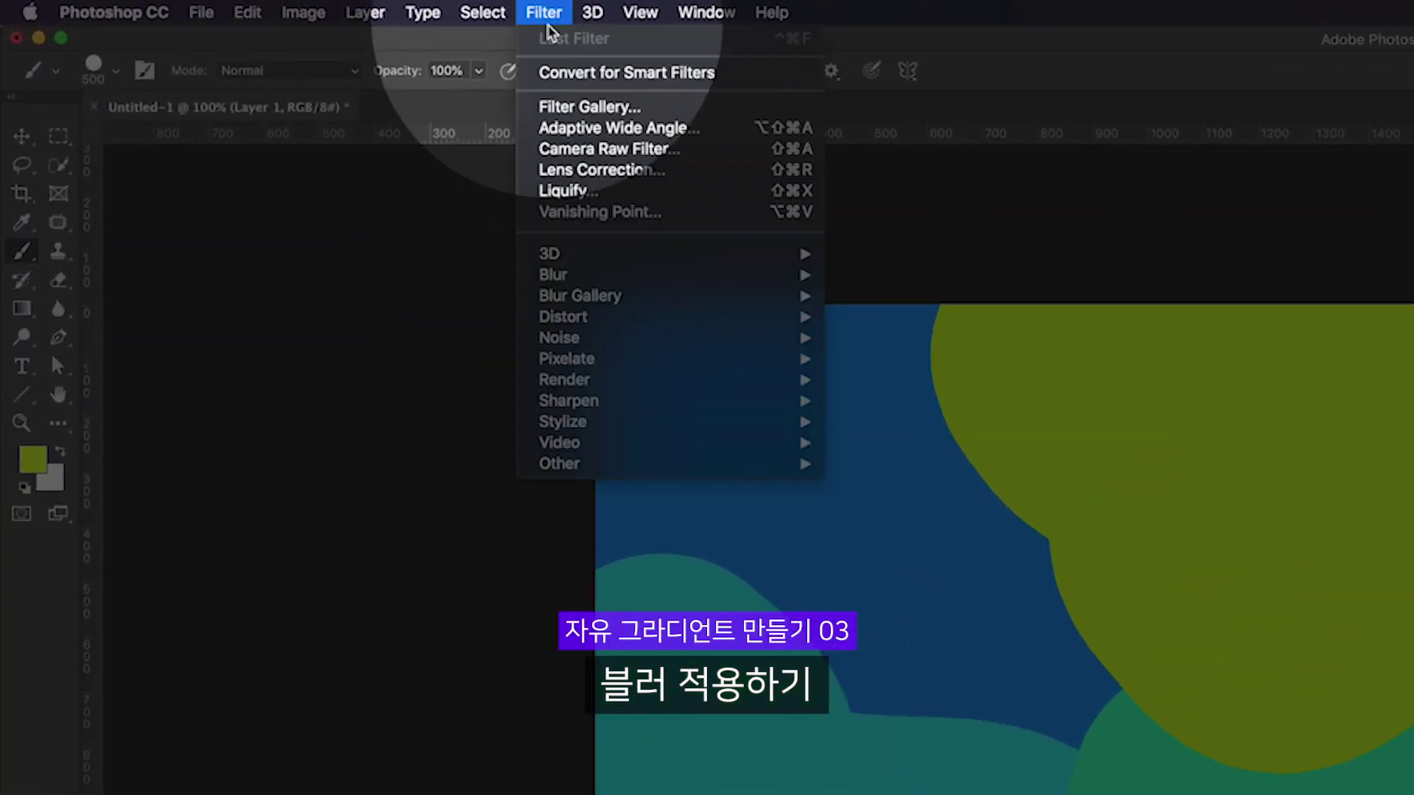
pyautogui.moveTo(663, 273)
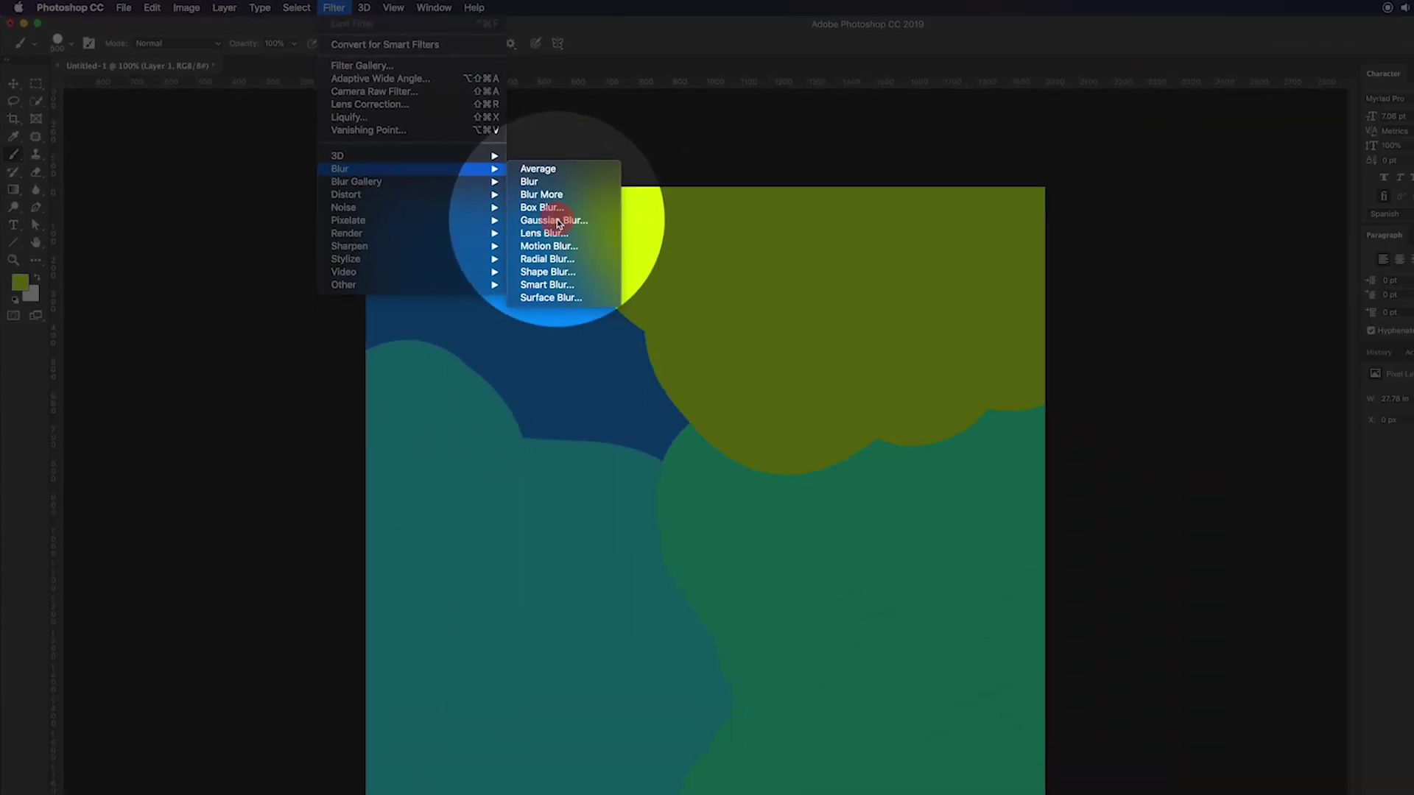
pyautogui.click(913, 359)
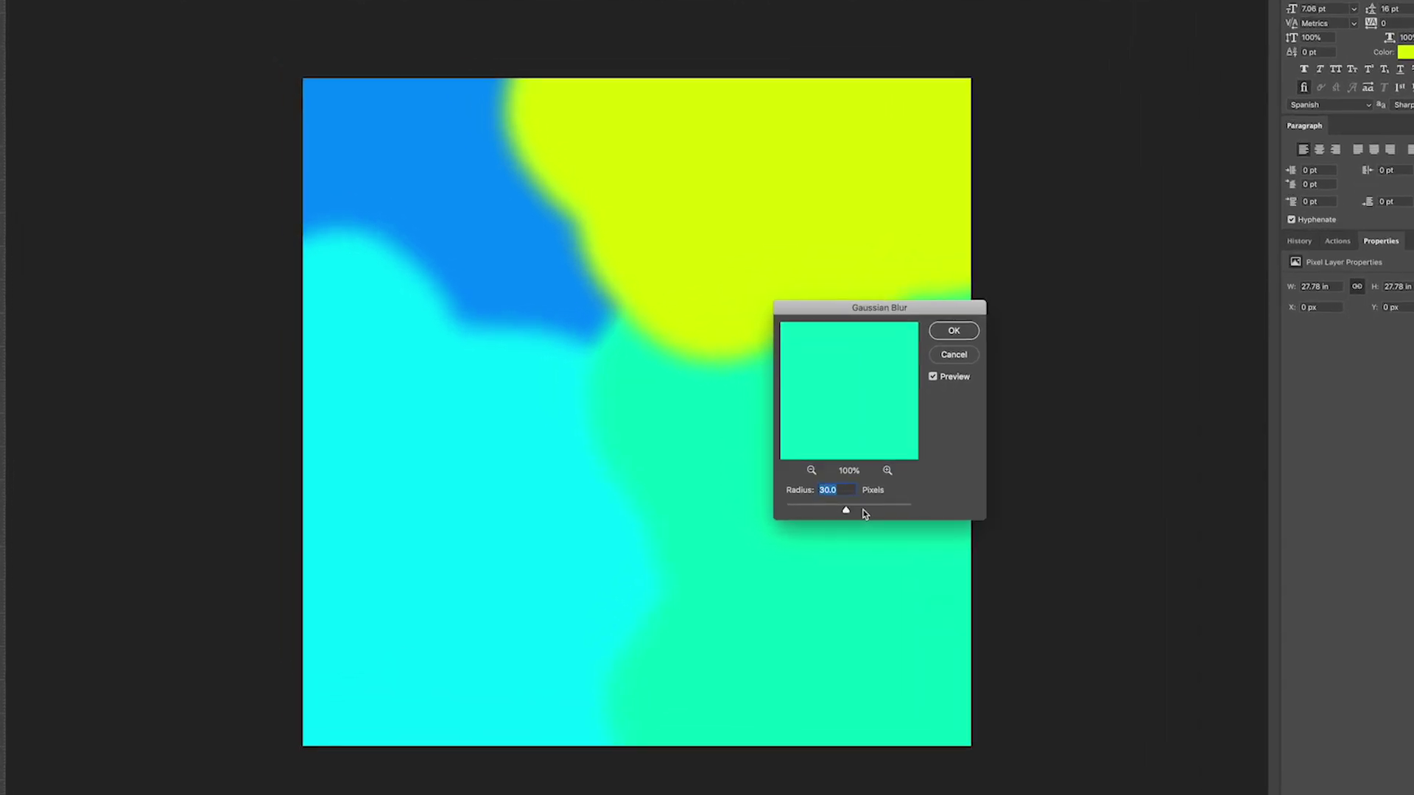
pyautogui.moveTo(759, 512); pyautogui.dragTo(765, 513)
pyautogui.moveTo(970, 515); pyautogui.dragTo(969, 515)
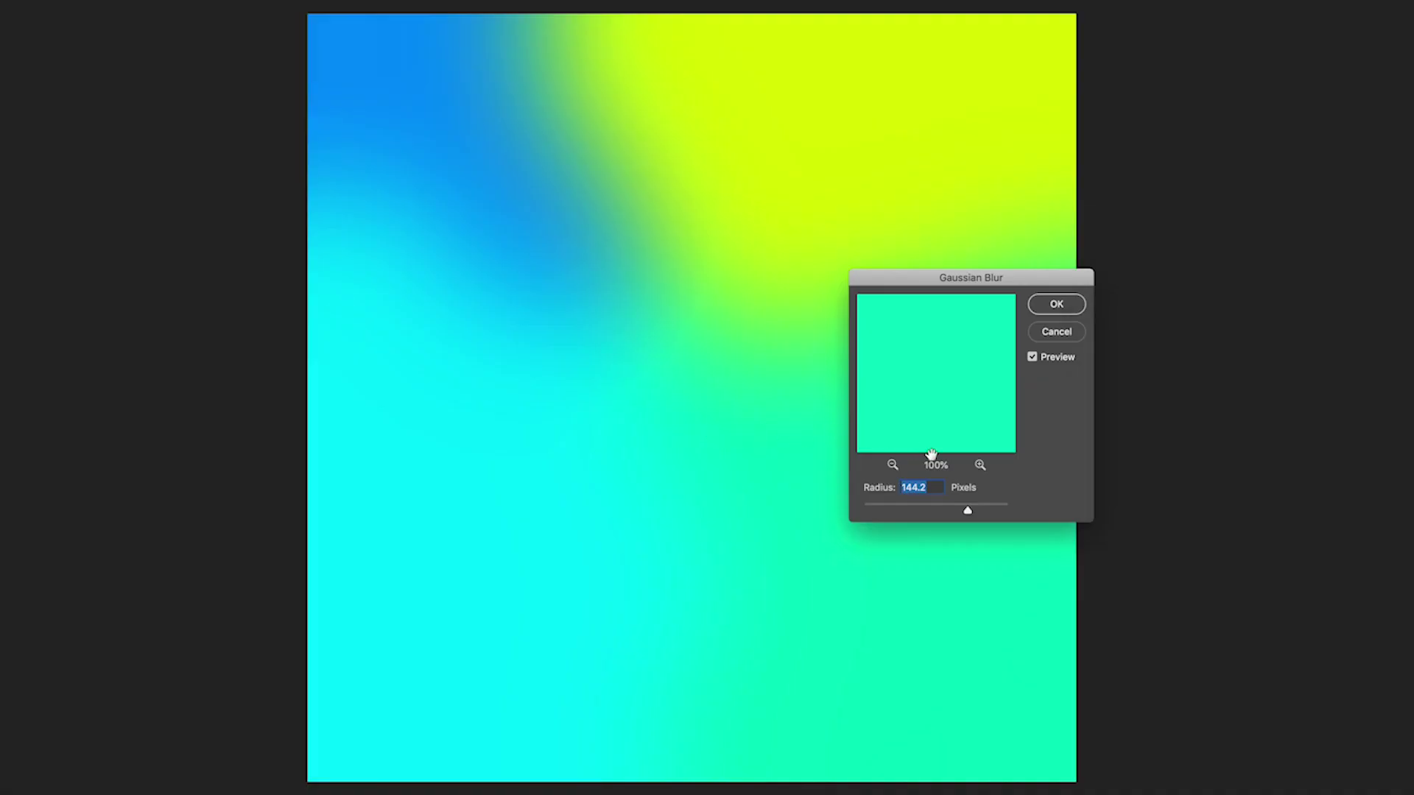
pyautogui.click(1053, 305)
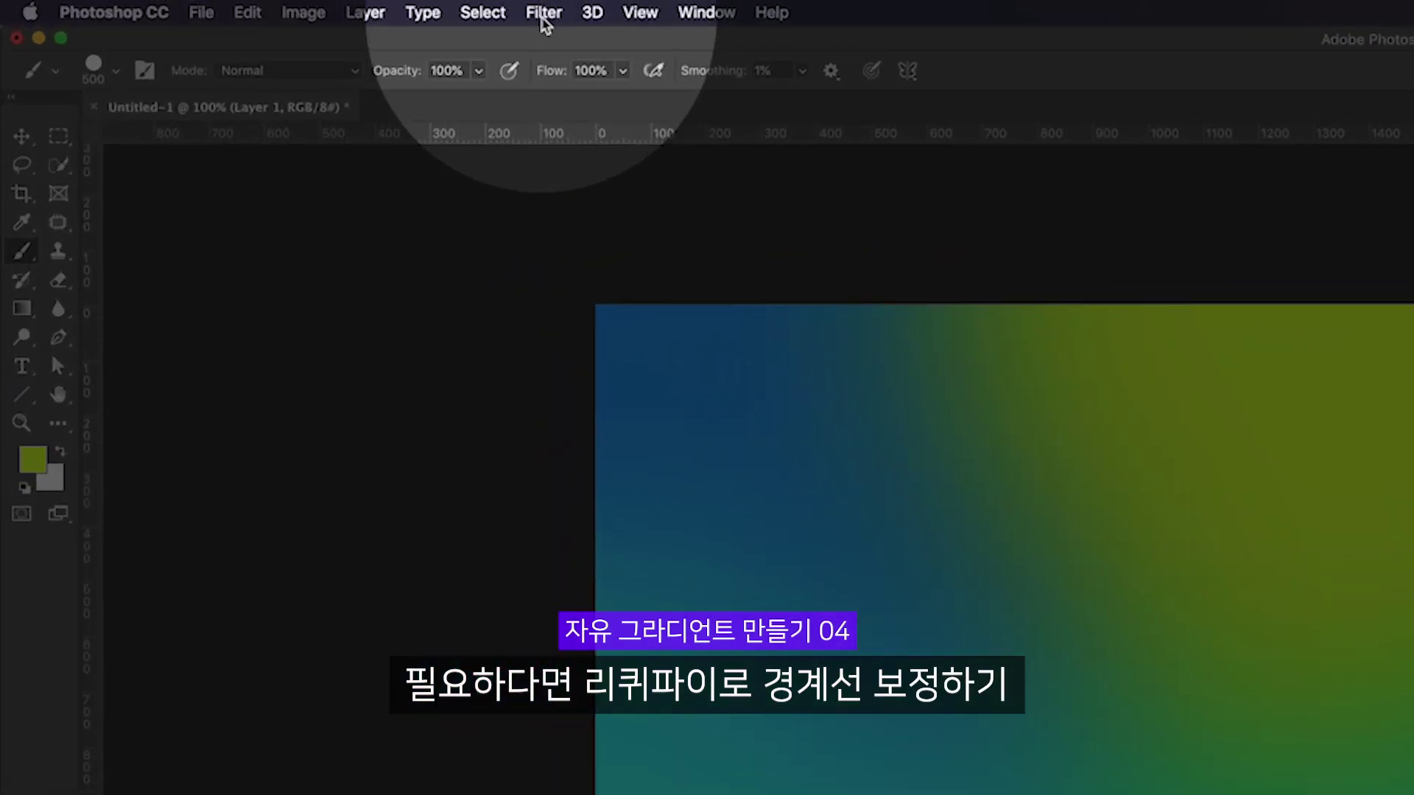
# Liquify with a 900-size Forward Warp brush, pushing blue down and bending its yellow edge inward.
pyautogui.click(543, 17)
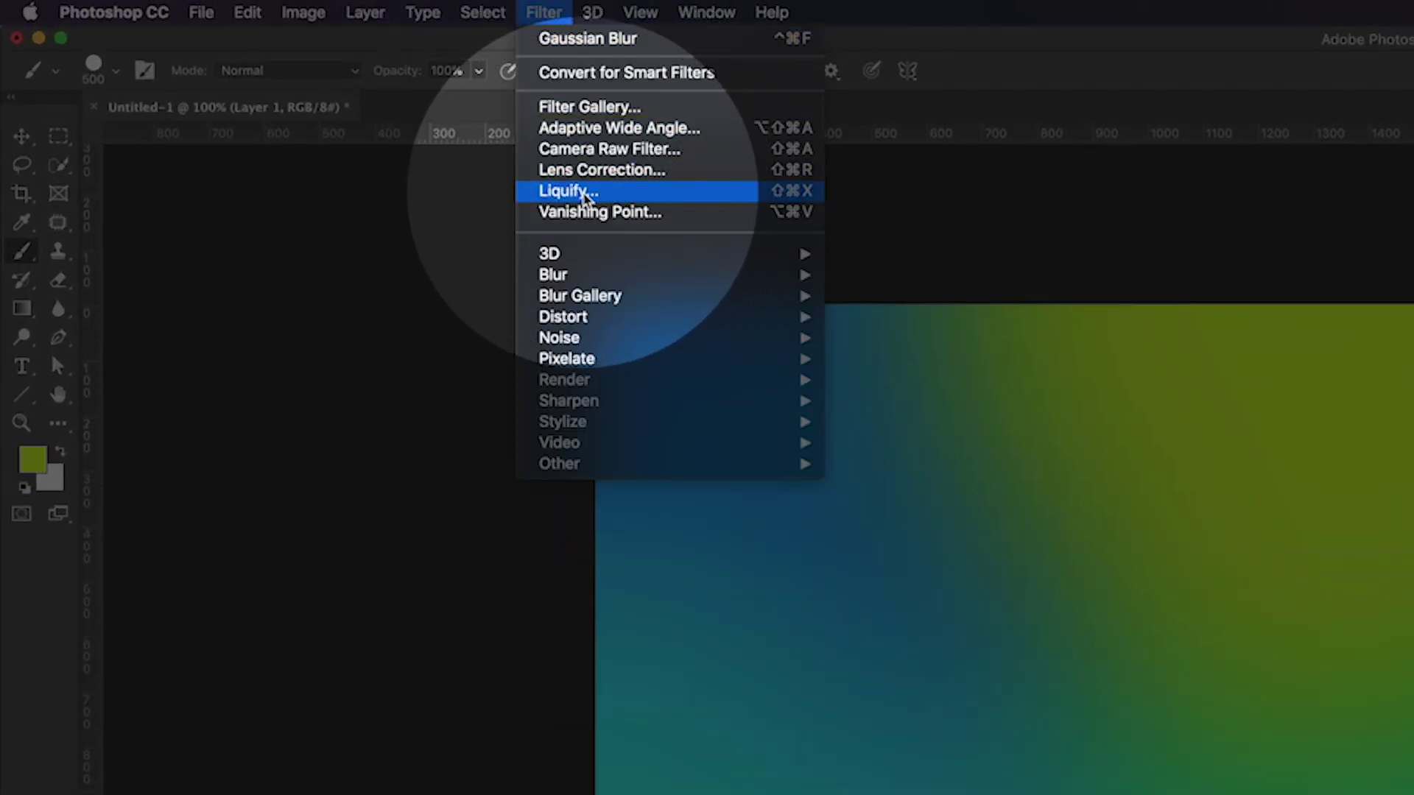
pyautogui.click(579, 193)
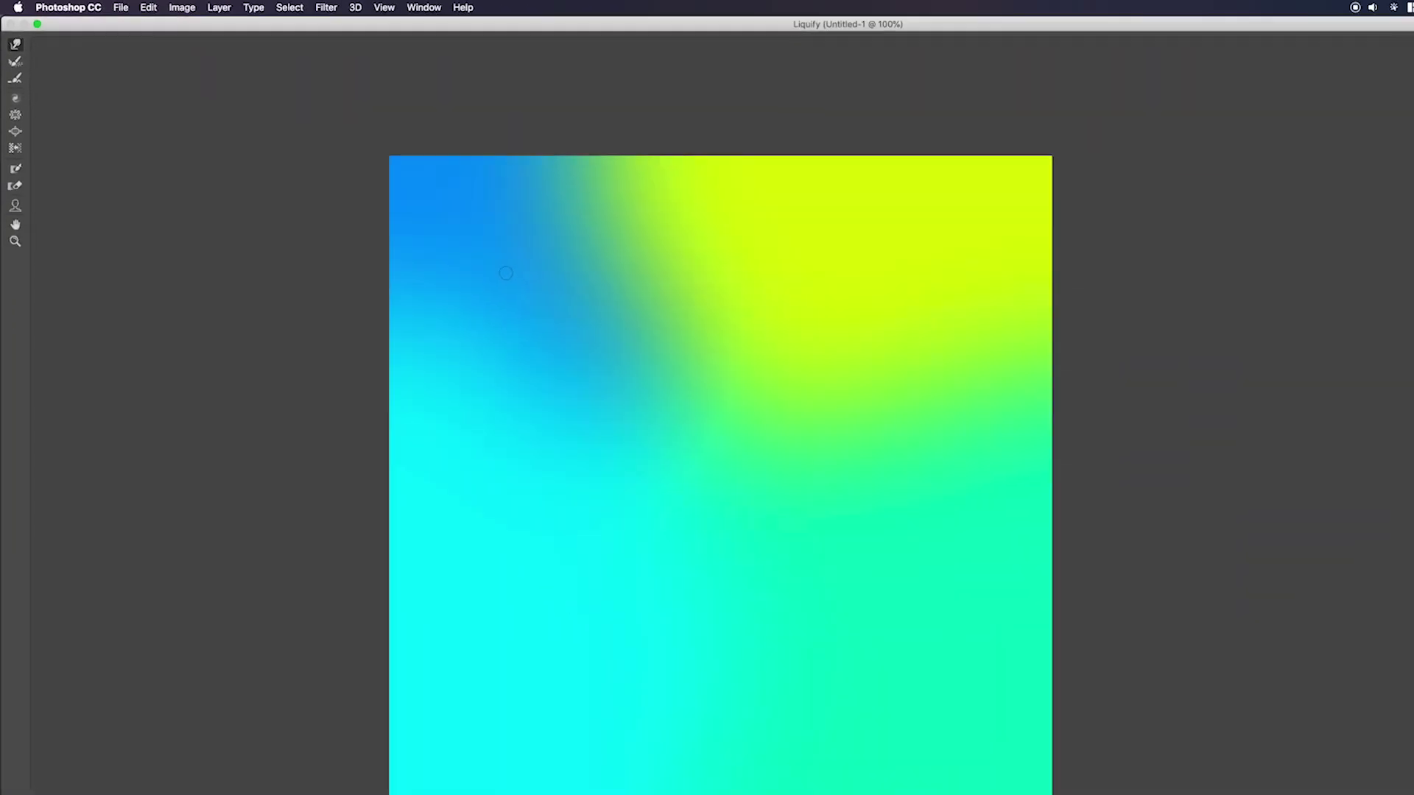
pyautogui.press(']')
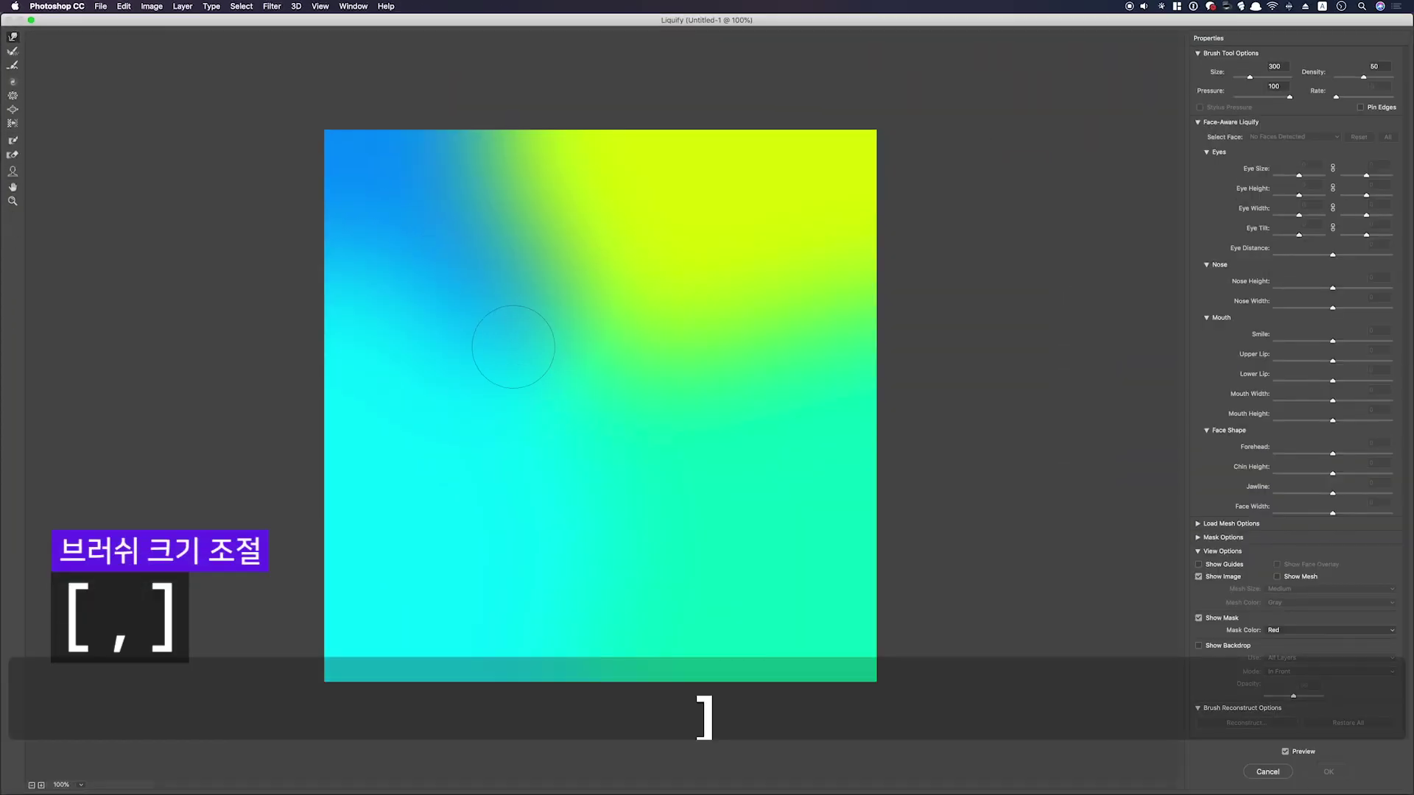
pyautogui.press(']')
pyautogui.press(']')
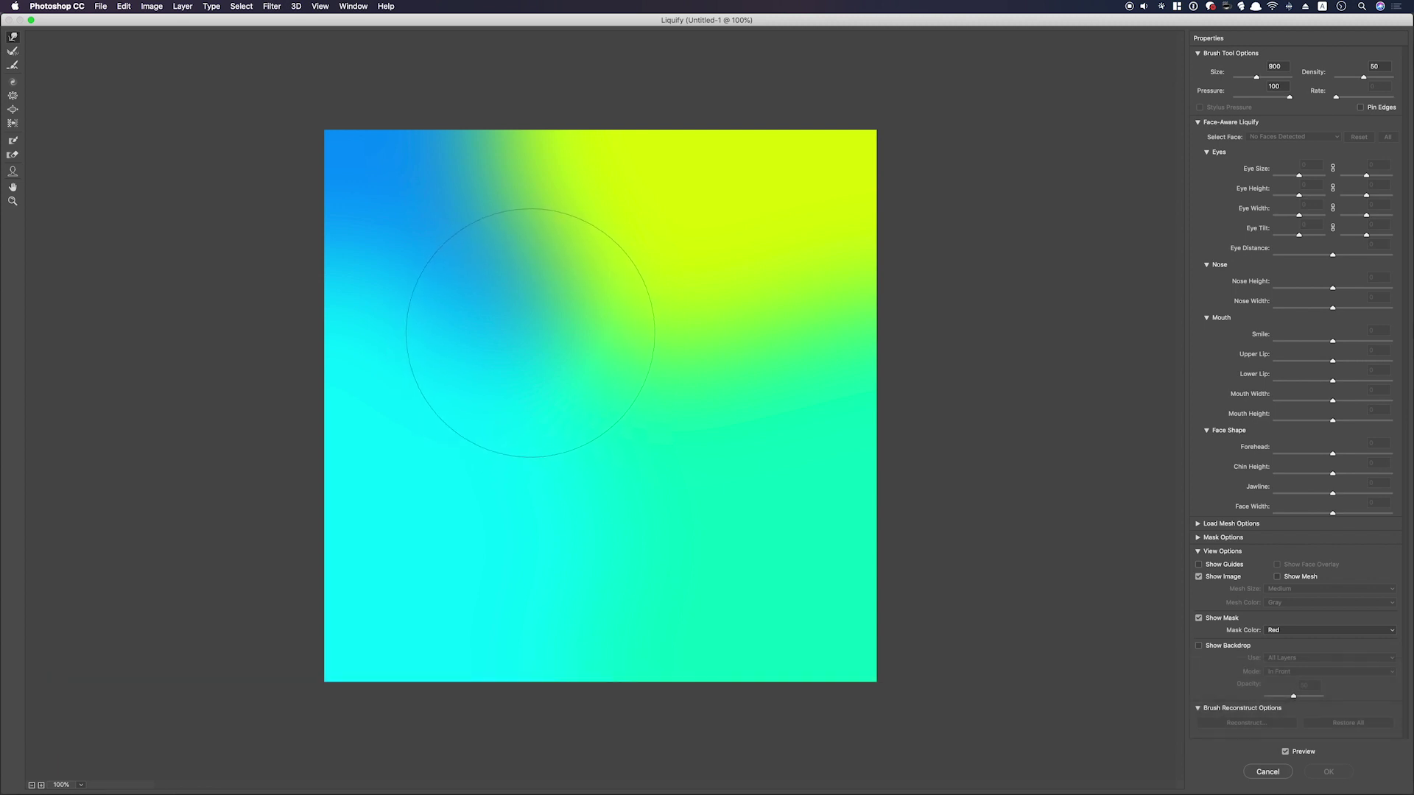
pyautogui.moveTo(535, 317); pyautogui.dragTo(504, 345)
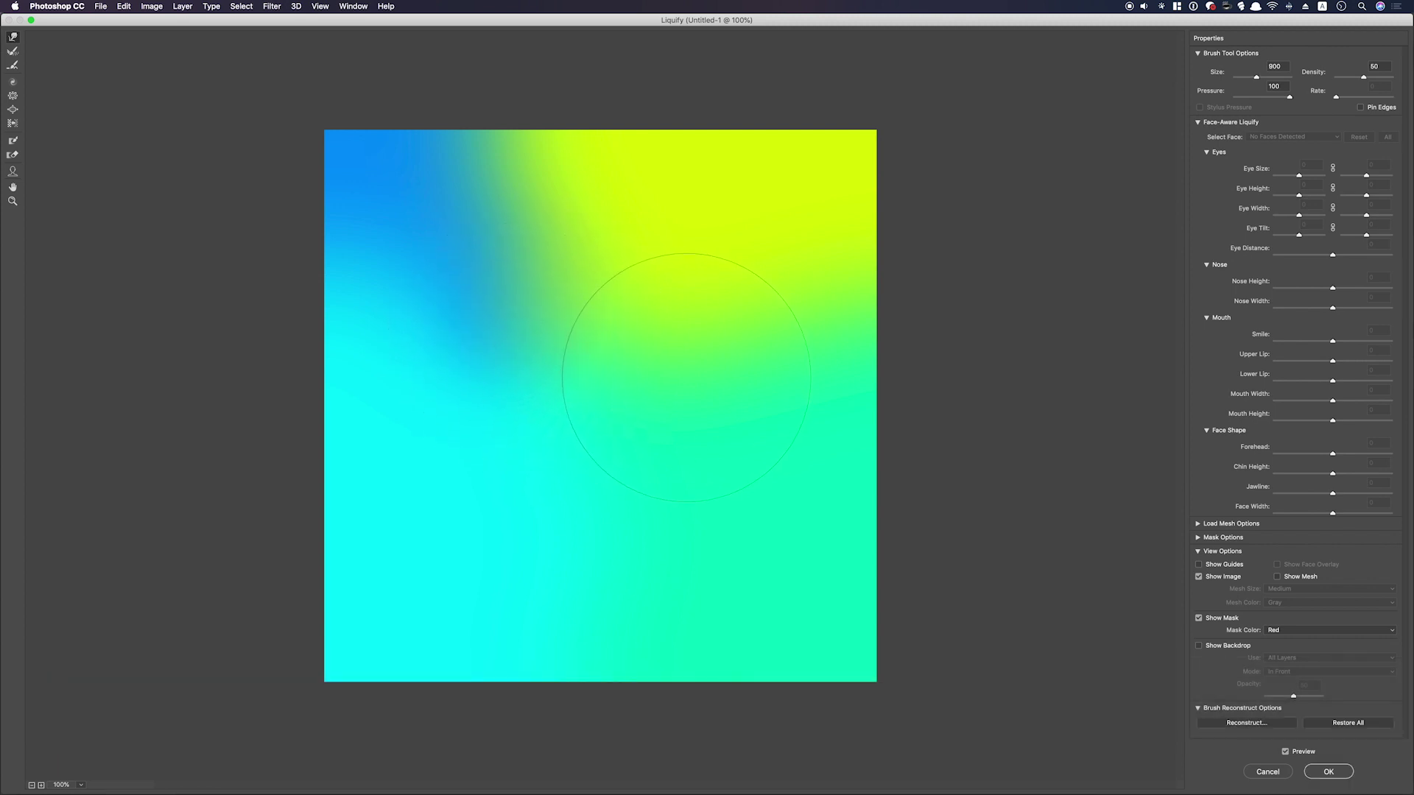
pyautogui.moveTo(666, 328); pyautogui.dragTo(584, 388)
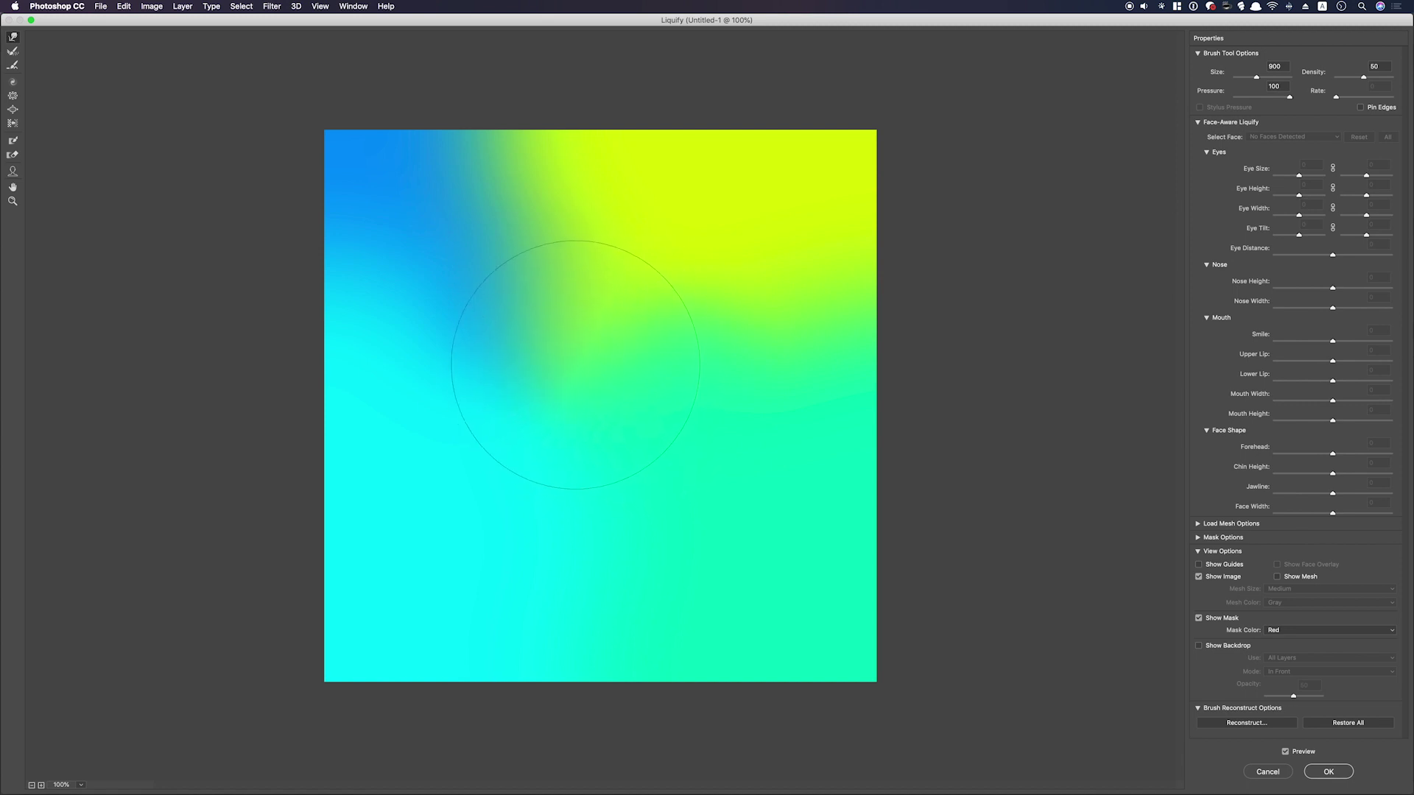
pyautogui.press('Return')
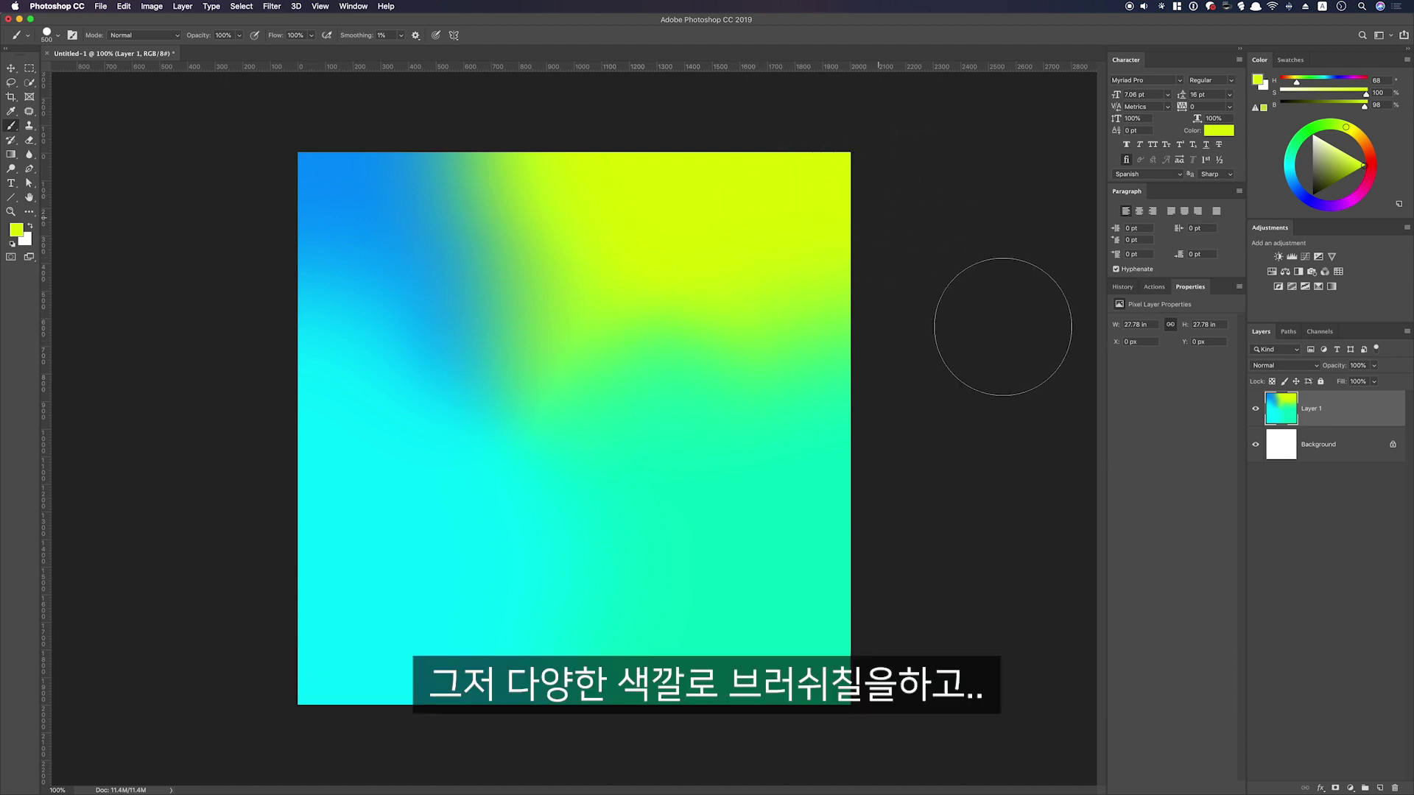
# Hide Layer 1, add a new layer, and paint yellow and cyan bands across it.
pyautogui.click(1255, 409)
pyautogui.press('alt+shift+super+n')
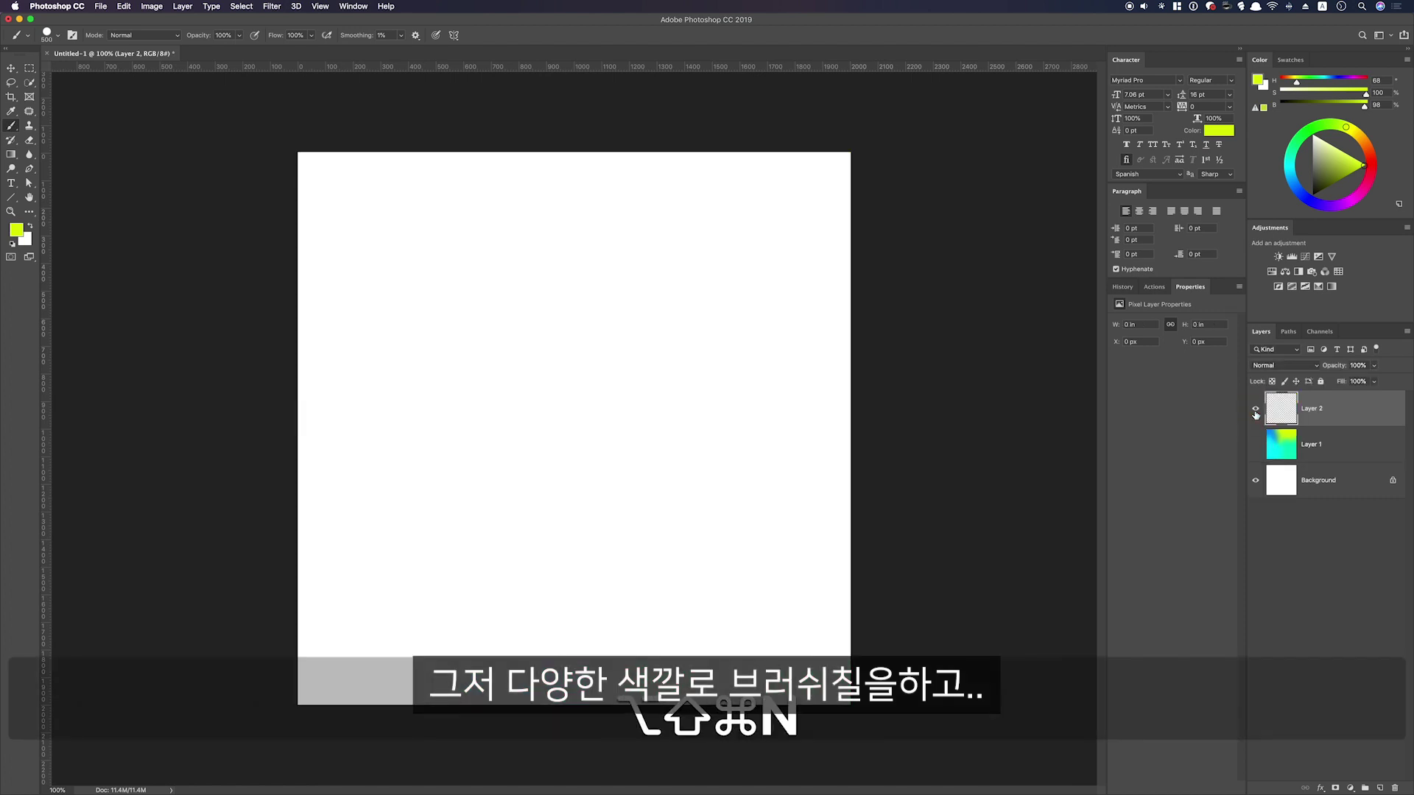
pyautogui.moveTo(341, 199)
pyautogui.mouseDown()
pyautogui.moveTo(572, 390)
pyautogui.moveTo(694, 559)
pyautogui.moveTo(791, 589)
pyautogui.moveTo(776, 610)
pyautogui.mouseUp()
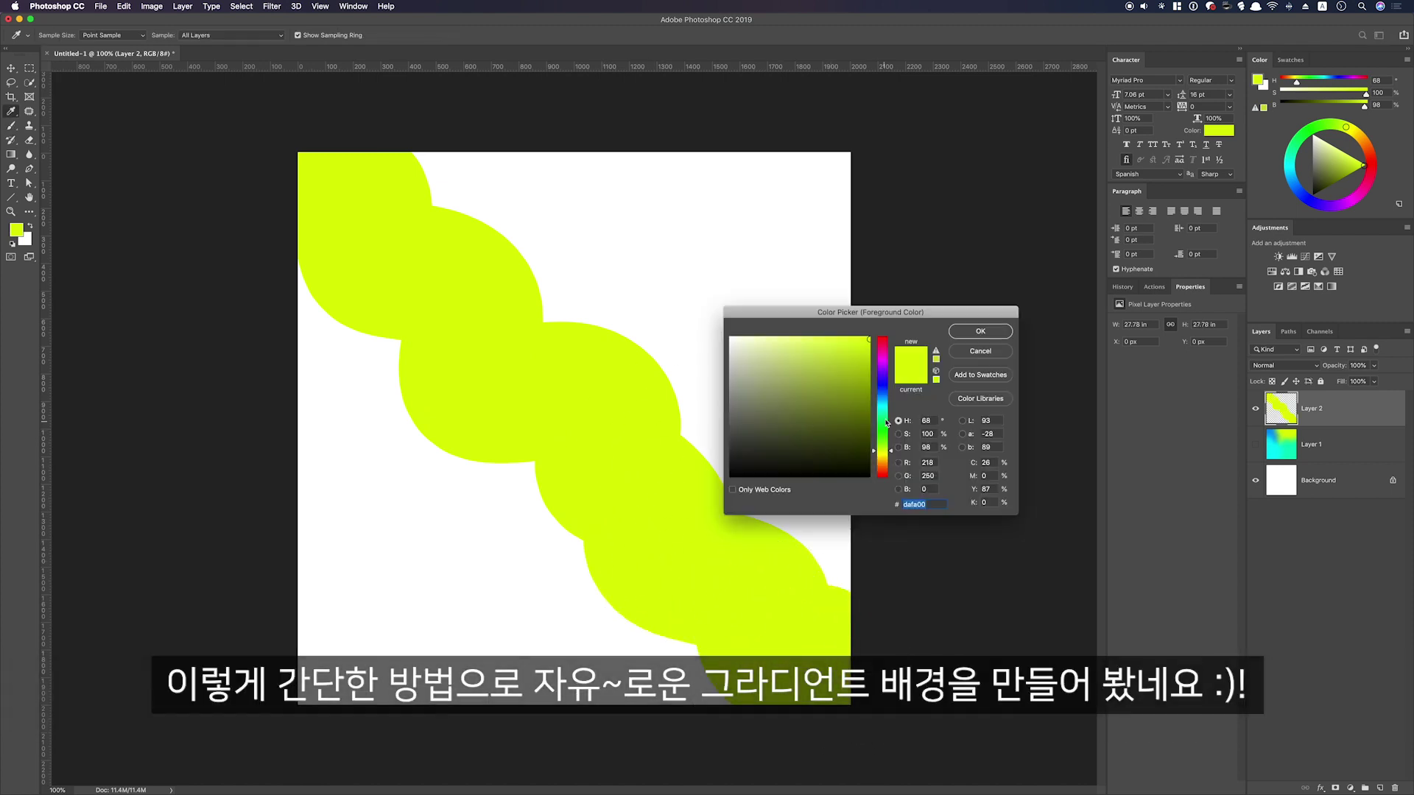
pyautogui.click(881, 407)
pyautogui.click(975, 333)
pyautogui.moveTo(514, 157)
pyautogui.mouseDown()
pyautogui.moveTo(638, 300)
pyautogui.moveTo(536, 287)
pyautogui.moveTo(688, 376)
pyautogui.moveTo(858, 530)
pyautogui.moveTo(754, 322)
pyautogui.moveTo(865, 304)
pyautogui.mouseUp()
# Paint a purple blob in the top-right corner.
pyautogui.click(15, 229)
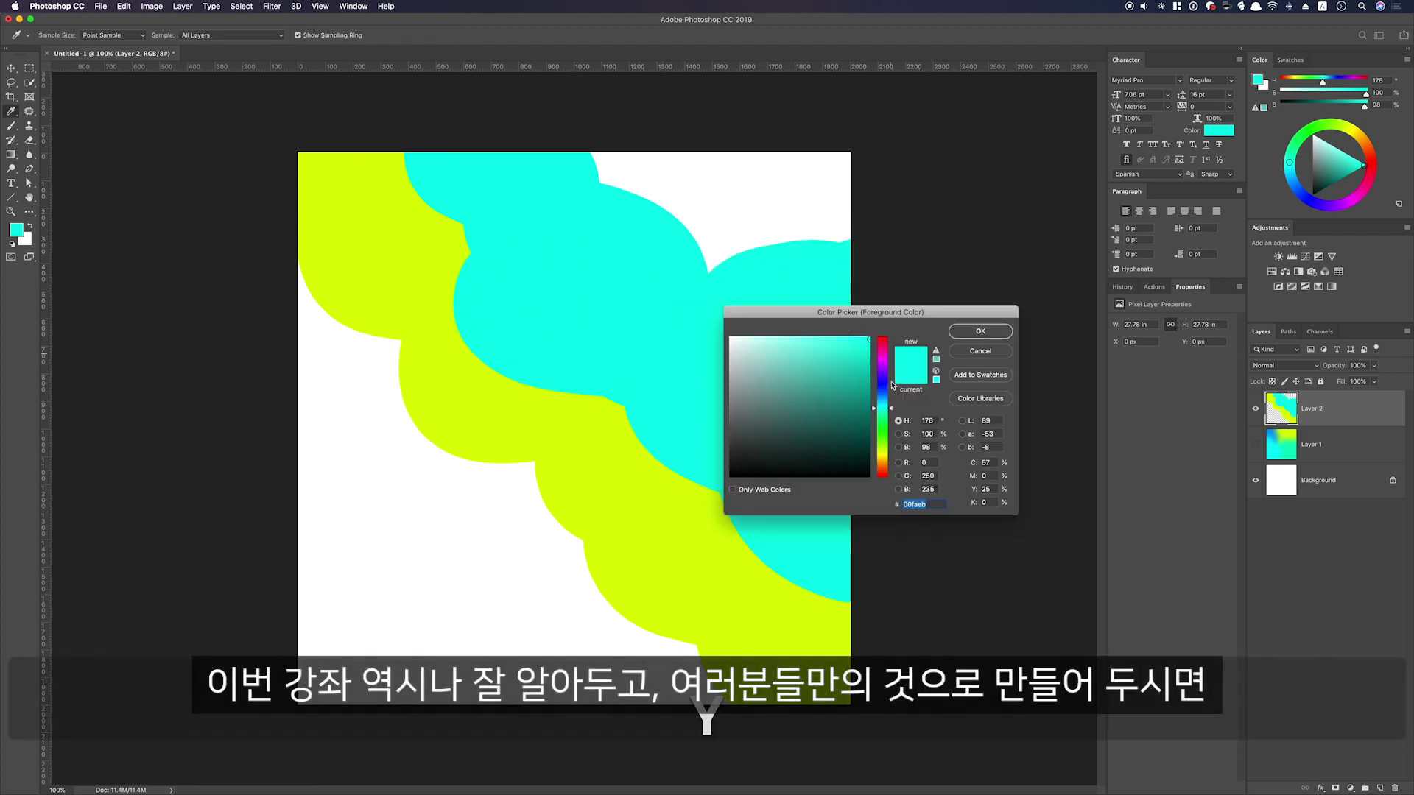
pyautogui.click(884, 369)
pyautogui.click(979, 331)
pyautogui.press('b')
pyautogui.moveTo(884, 195); pyautogui.dragTo(641, 177)
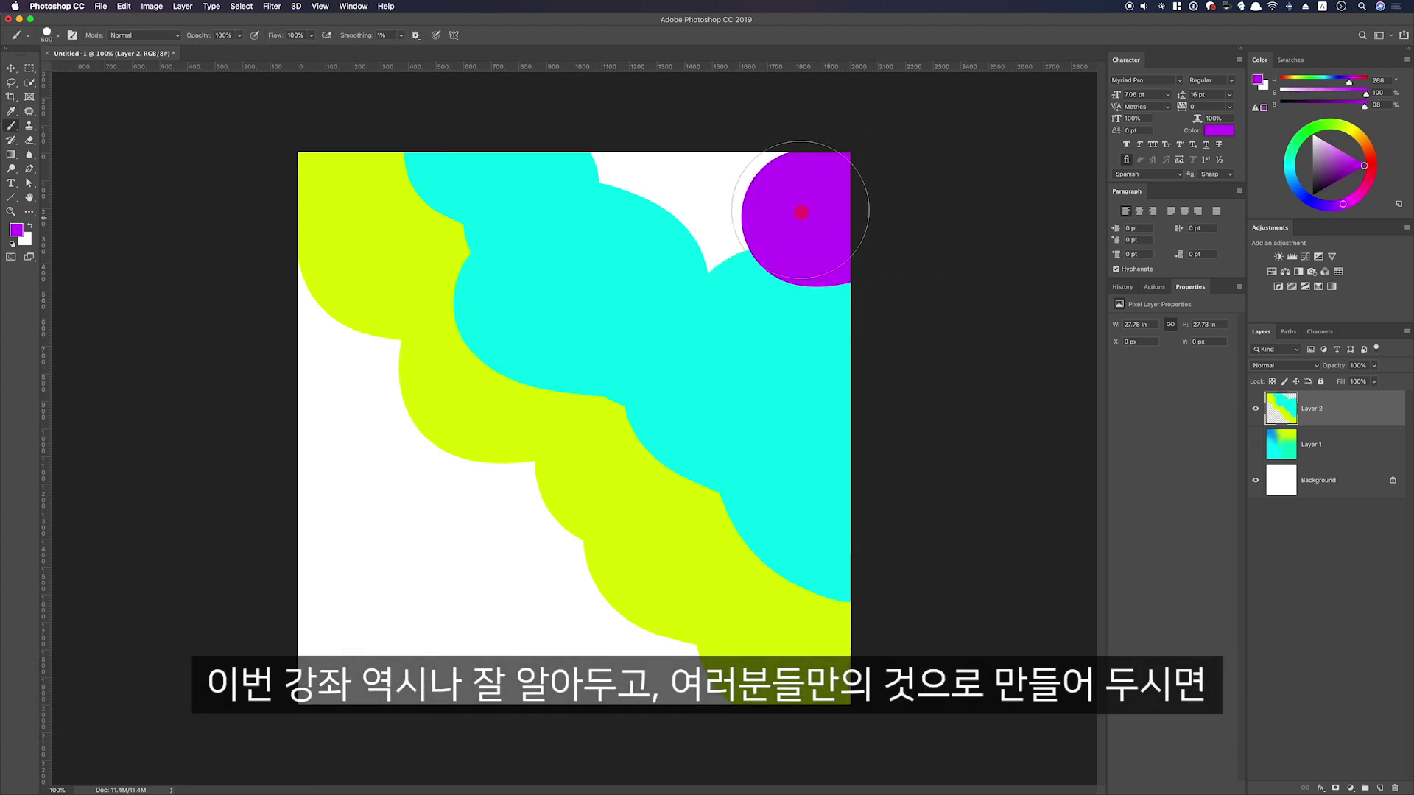
# Paint an orange blob over the lower-left of the canvas.
pyautogui.click(16, 230)
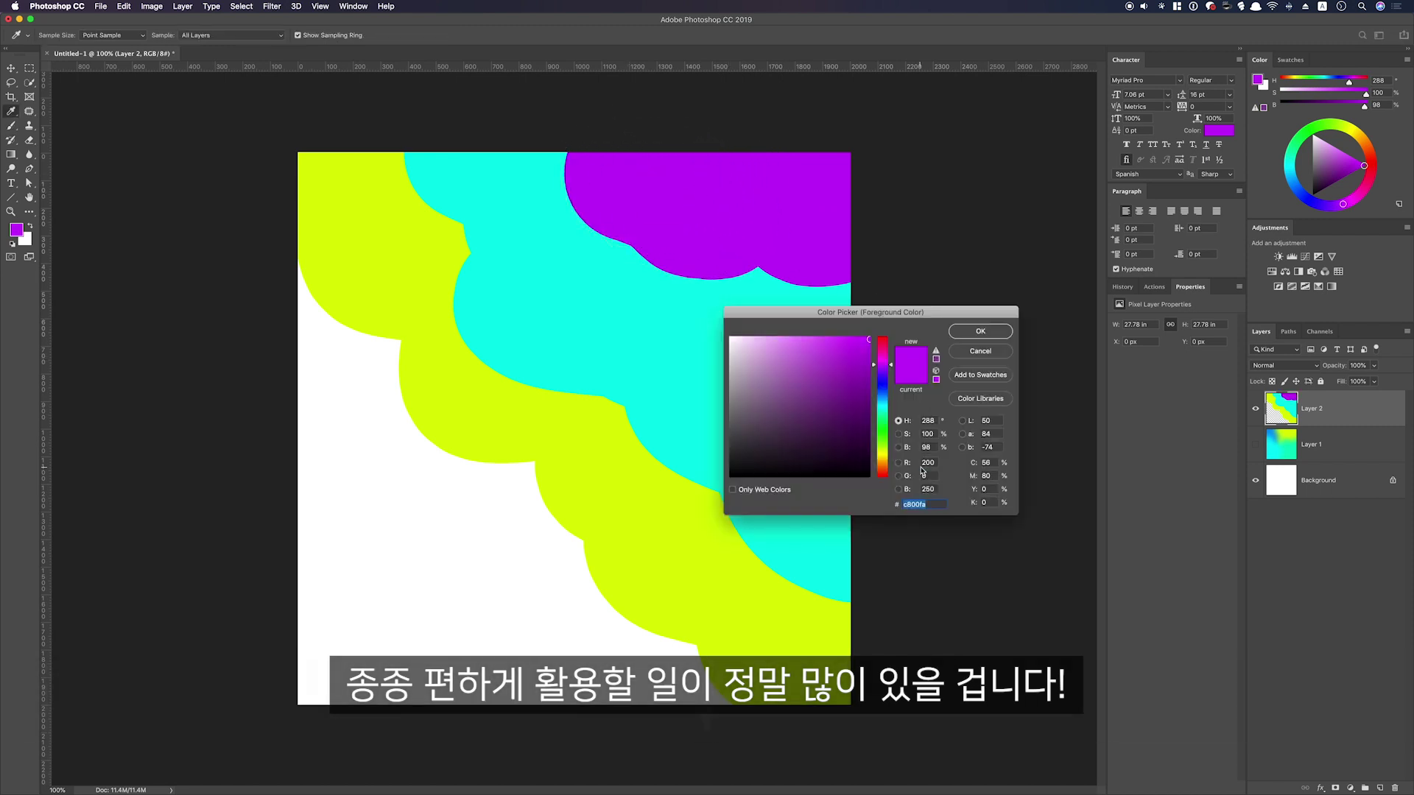
pyautogui.click(882, 461)
pyautogui.moveTo(885, 461); pyautogui.dragTo(885, 465)
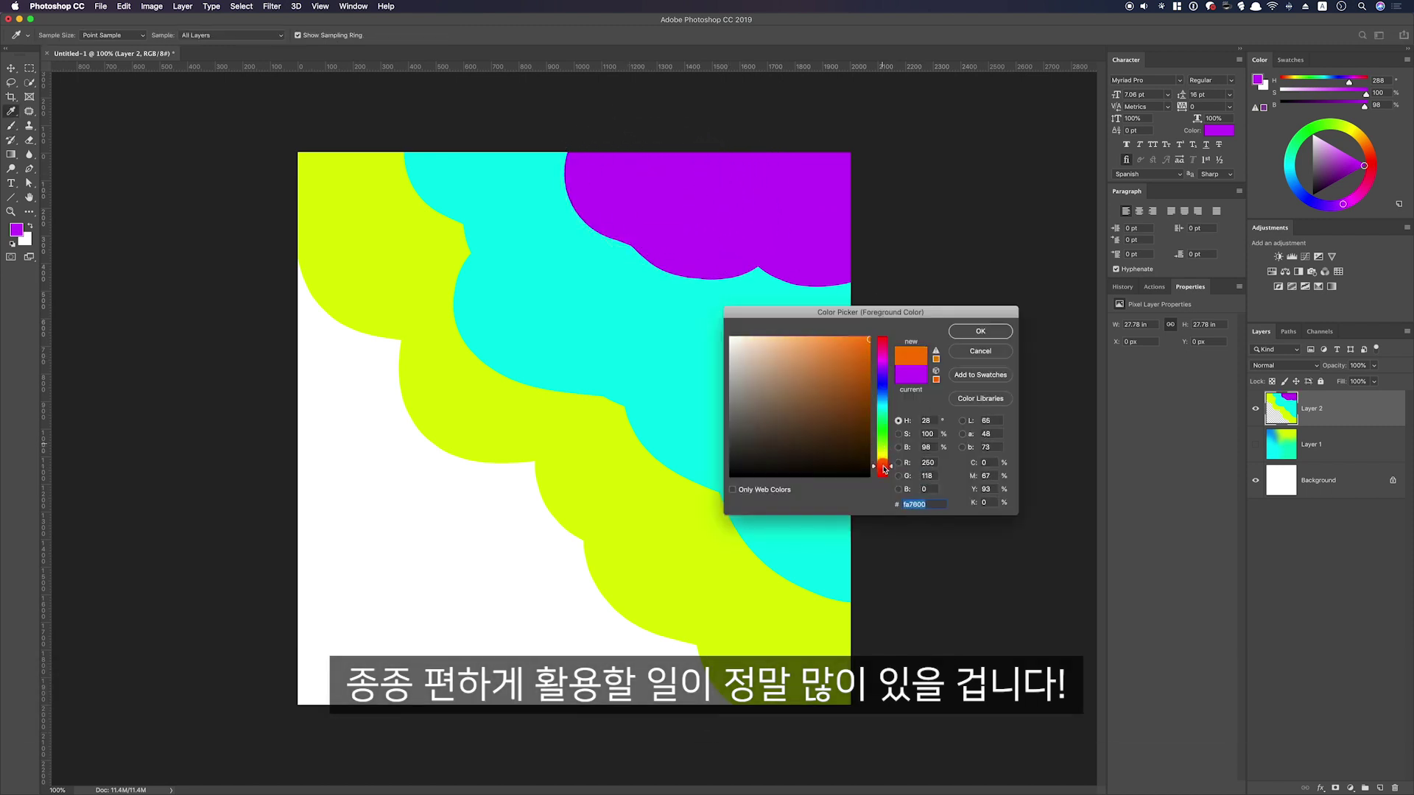
pyautogui.click(980, 332)
pyautogui.press('b')
pyautogui.moveTo(295, 313)
pyautogui.mouseDown()
pyautogui.moveTo(335, 399)
pyautogui.moveTo(360, 687)
pyautogui.moveTo(615, 688)
pyautogui.moveTo(566, 633)
pyautogui.moveTo(493, 499)
pyautogui.moveTo(465, 572)
pyautogui.mouseUp()
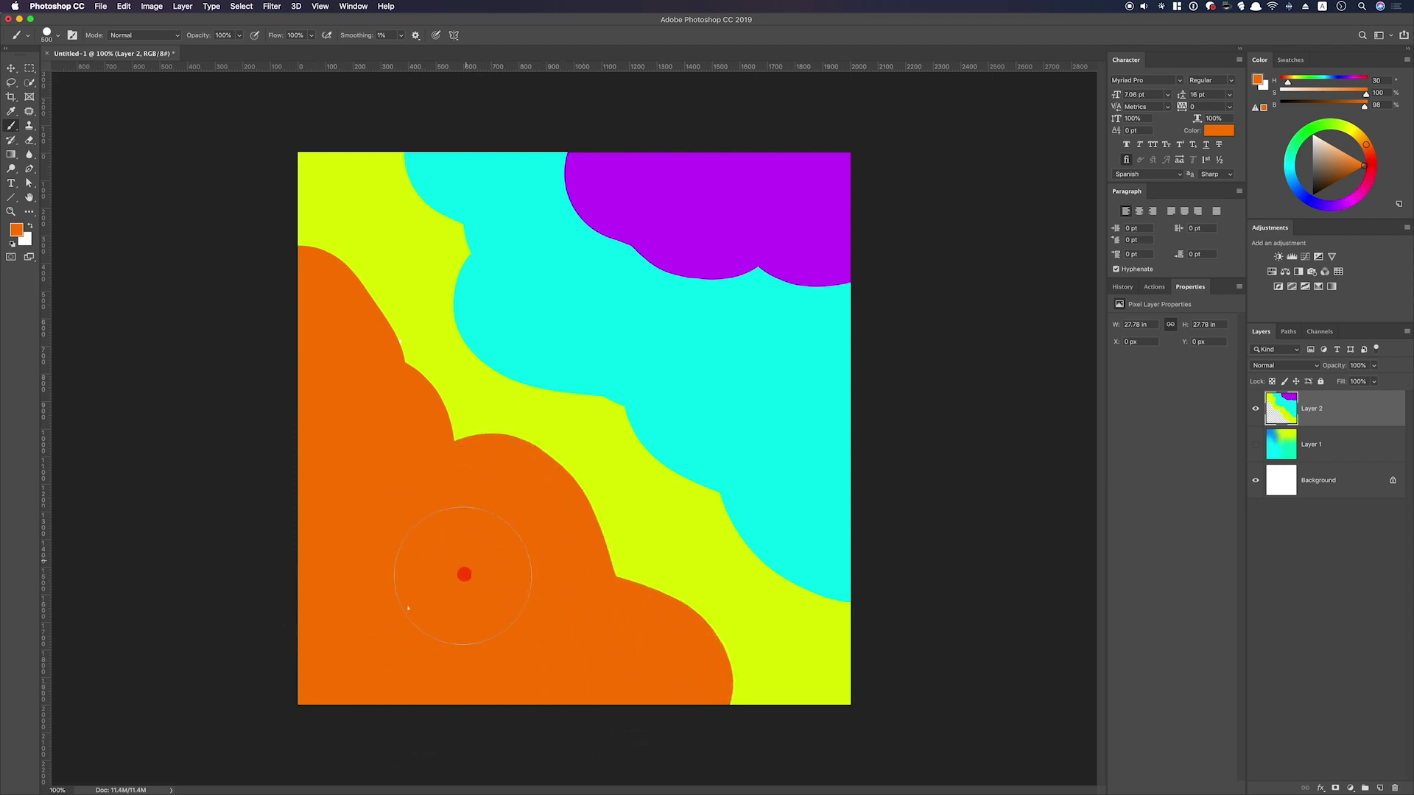